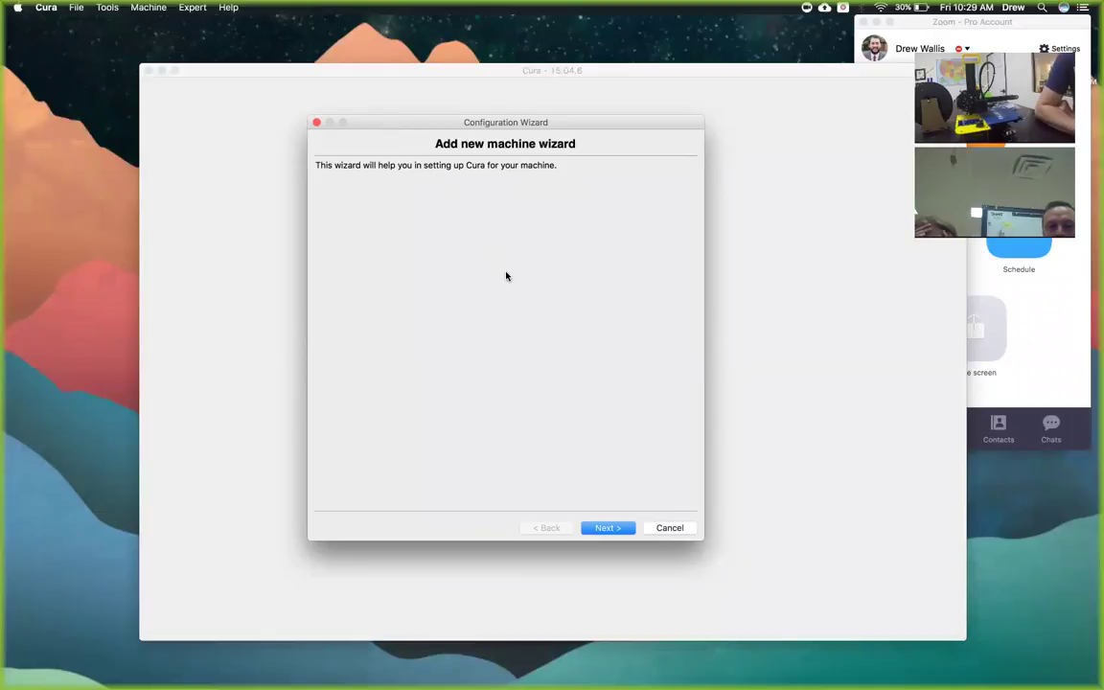
# Complete the setup wizard as a generic Mendel printer under Other (RepRap, MakerBot, Witbox).
pyautogui.click(601, 528)
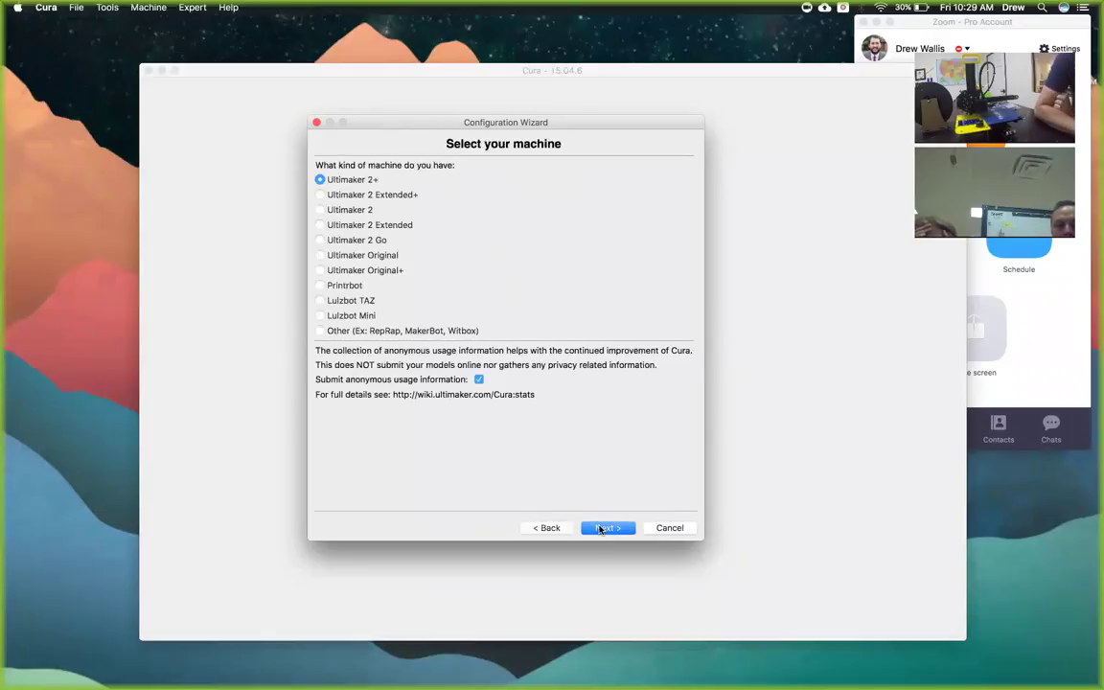
pyautogui.click(336, 331)
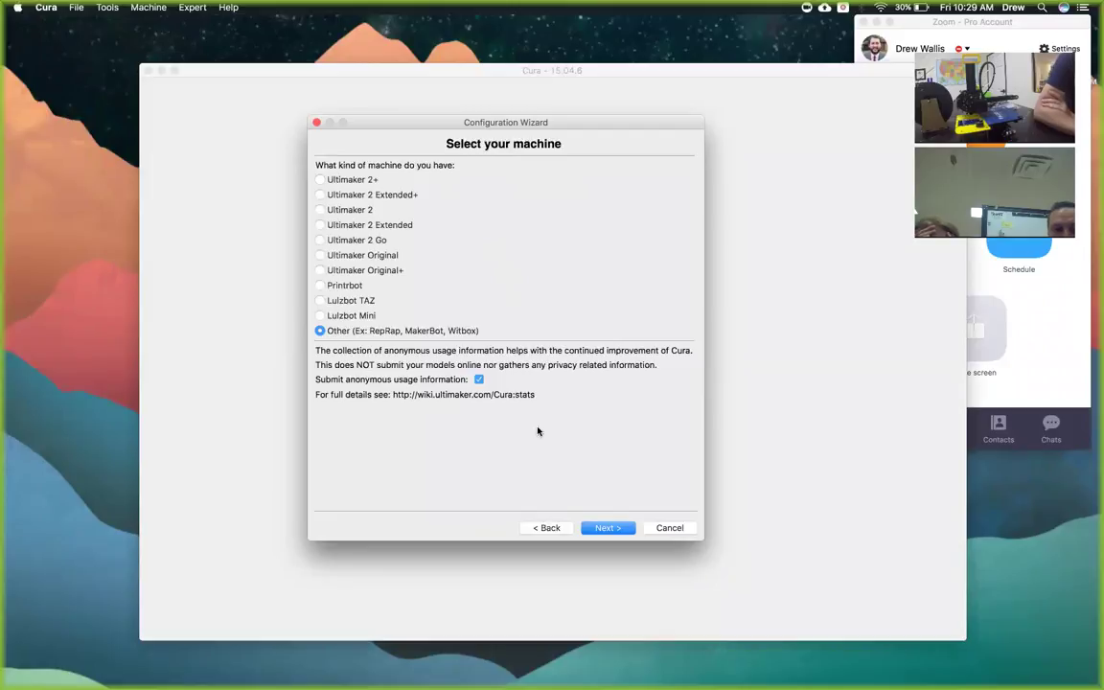
pyautogui.click(610, 529)
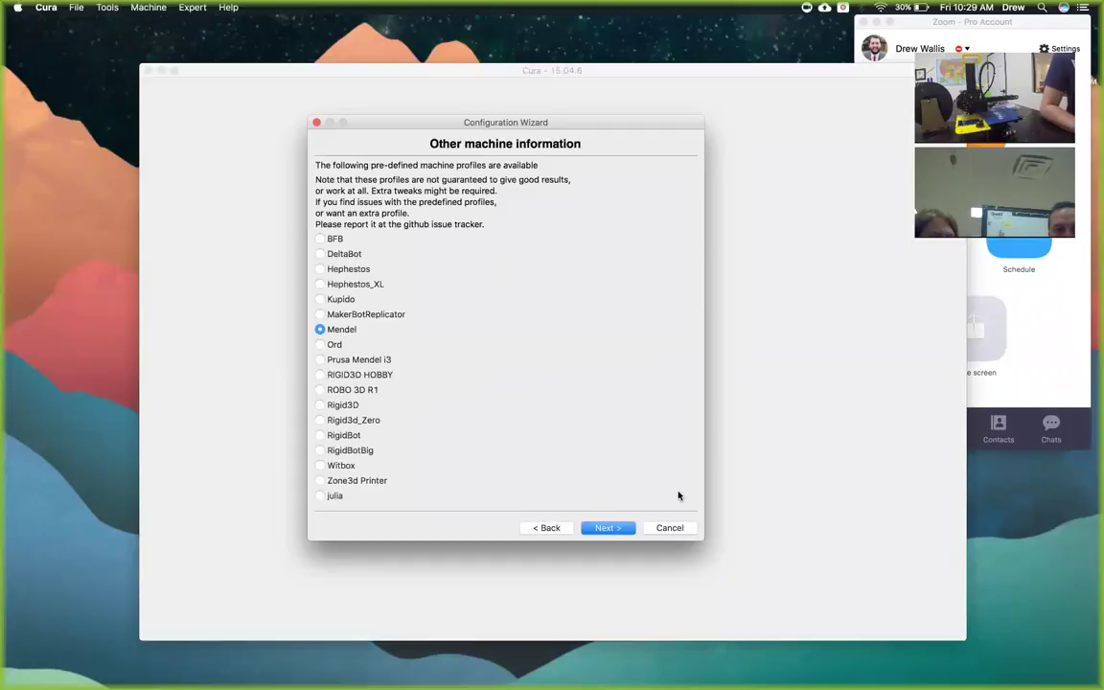
pyautogui.click(623, 530)
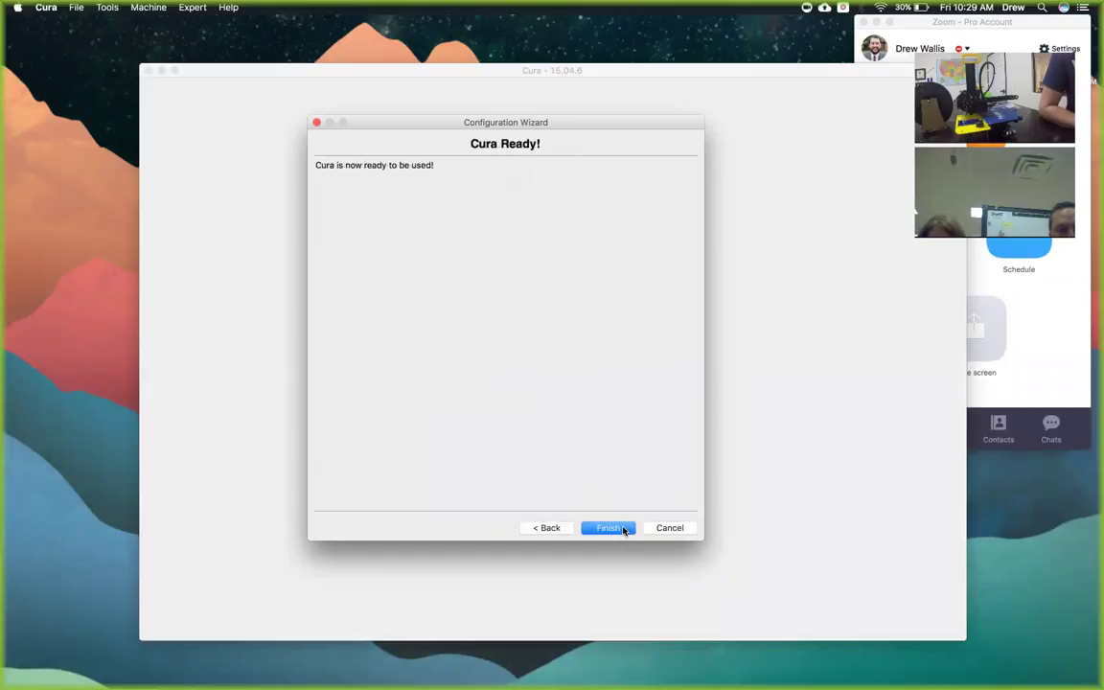
pyautogui.click(623, 530)
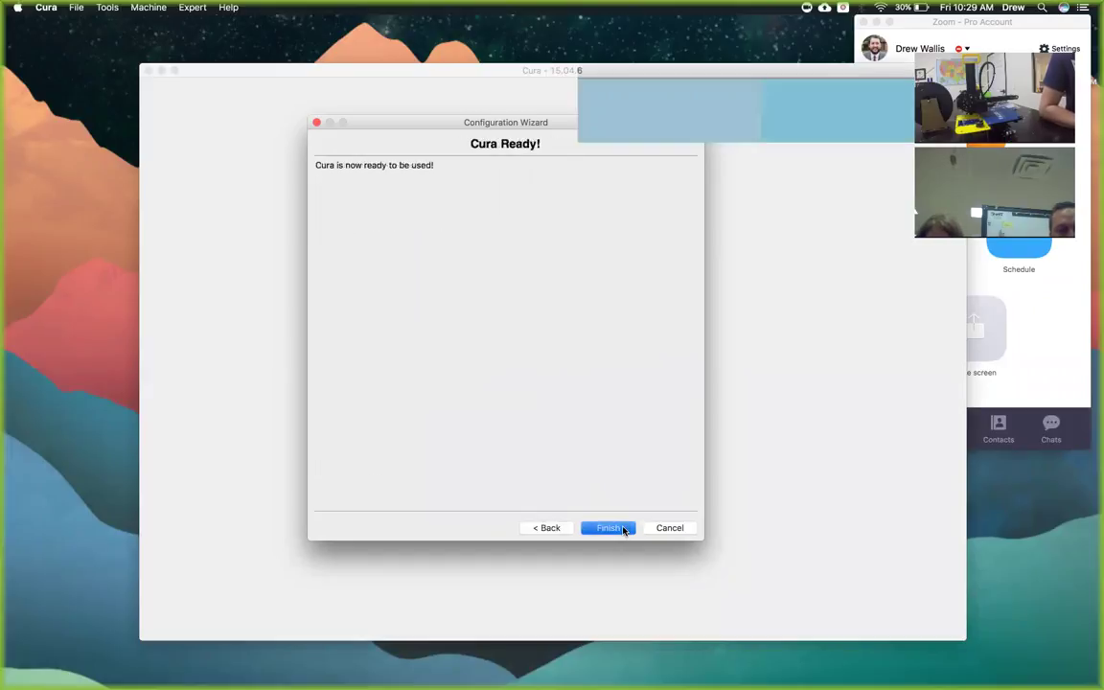
pyautogui.moveTo(438, 72); pyautogui.dragTo(383, 63)
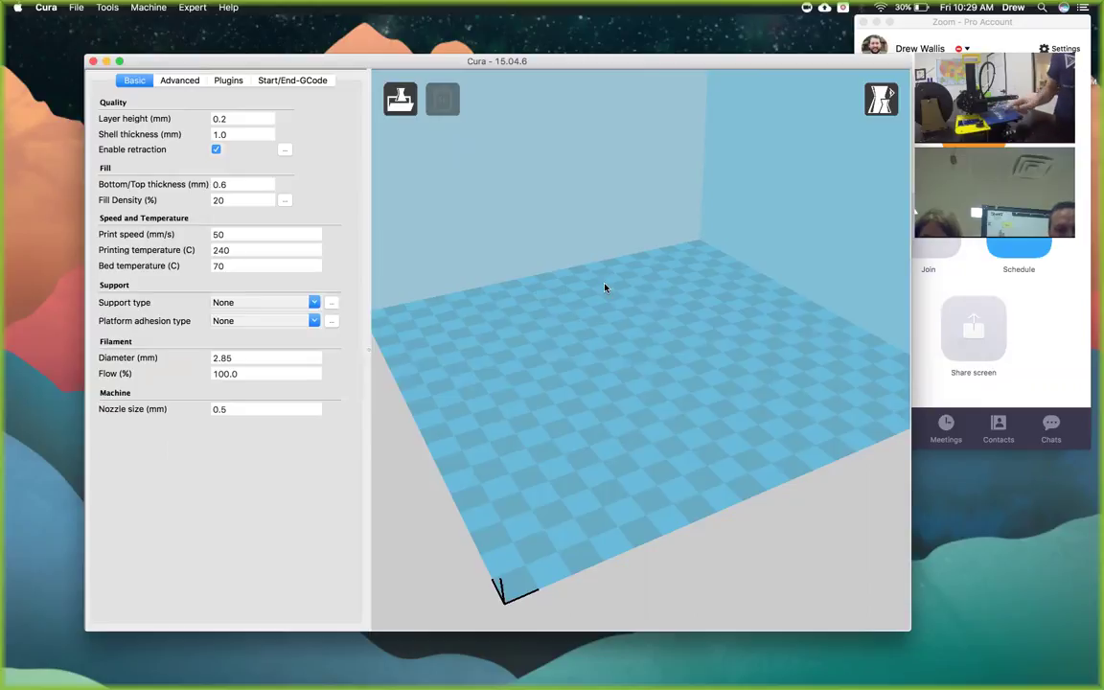
# Enter 0.2 mm layer height, 0.8 mm shell thickness and 0.4 mm nozzle size.
pyautogui.click(249, 115)
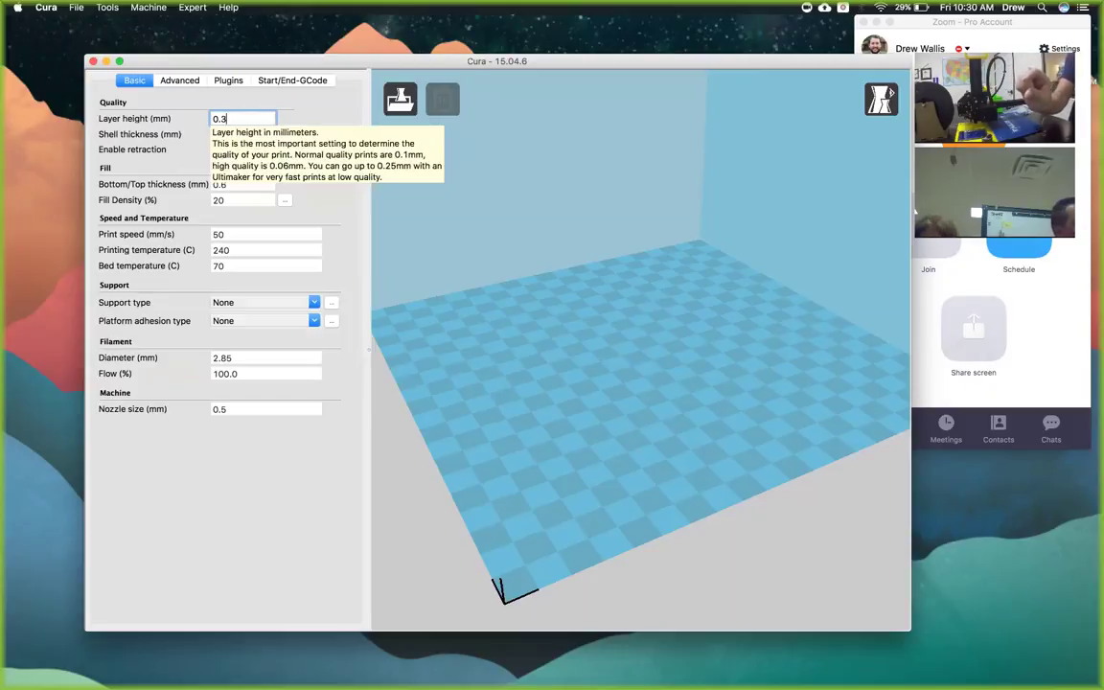
pyautogui.press('BackSpace')
pyautogui.write('2')
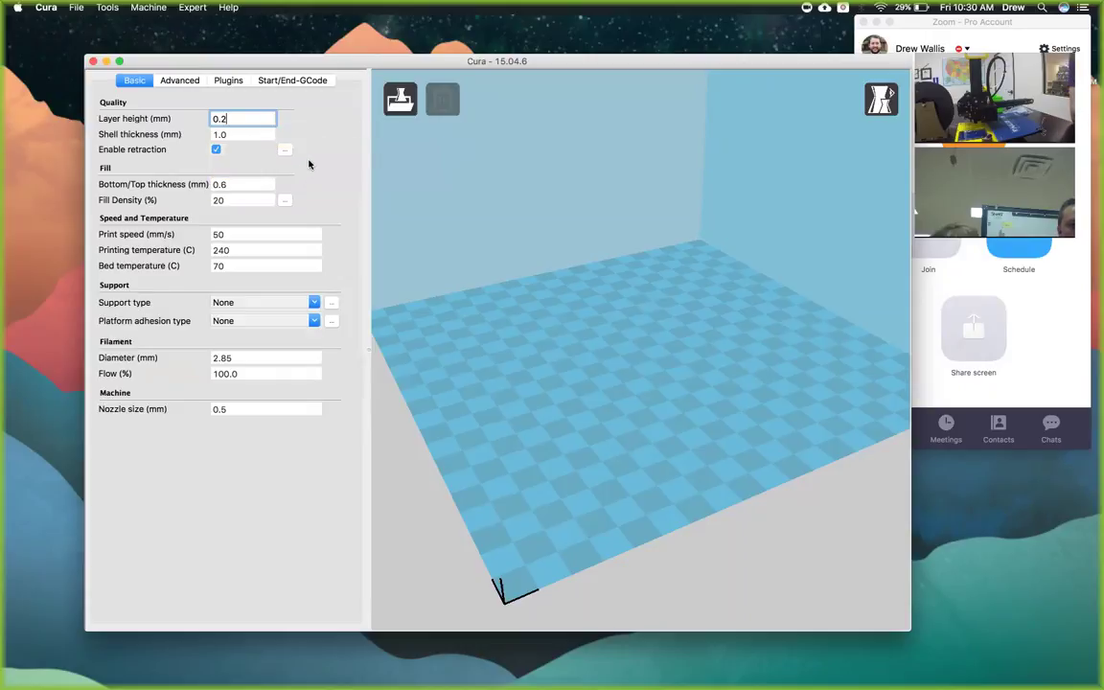
pyautogui.press('Tab')
pyautogui.write('0.')
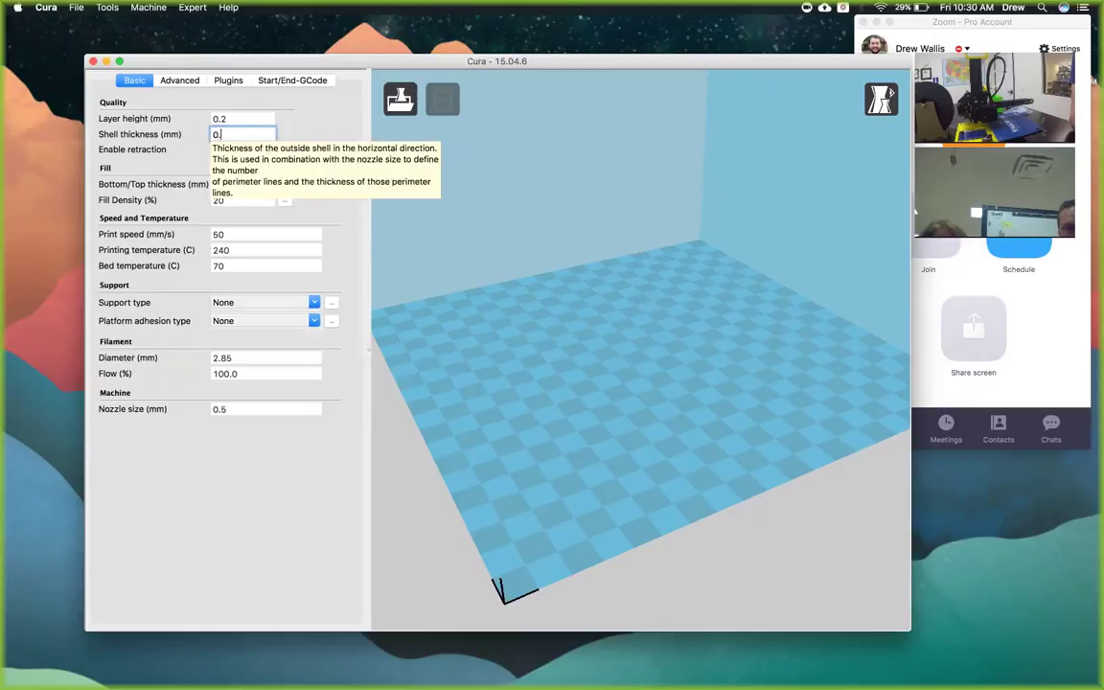
pyautogui.write('8')
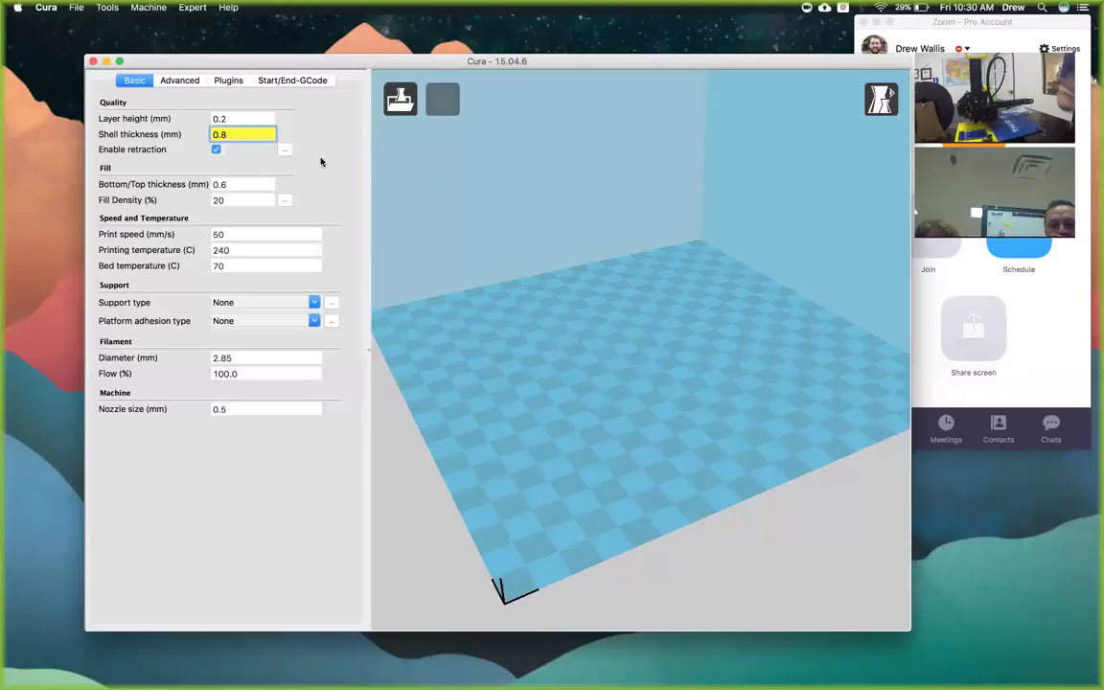
pyautogui.click(249, 409)
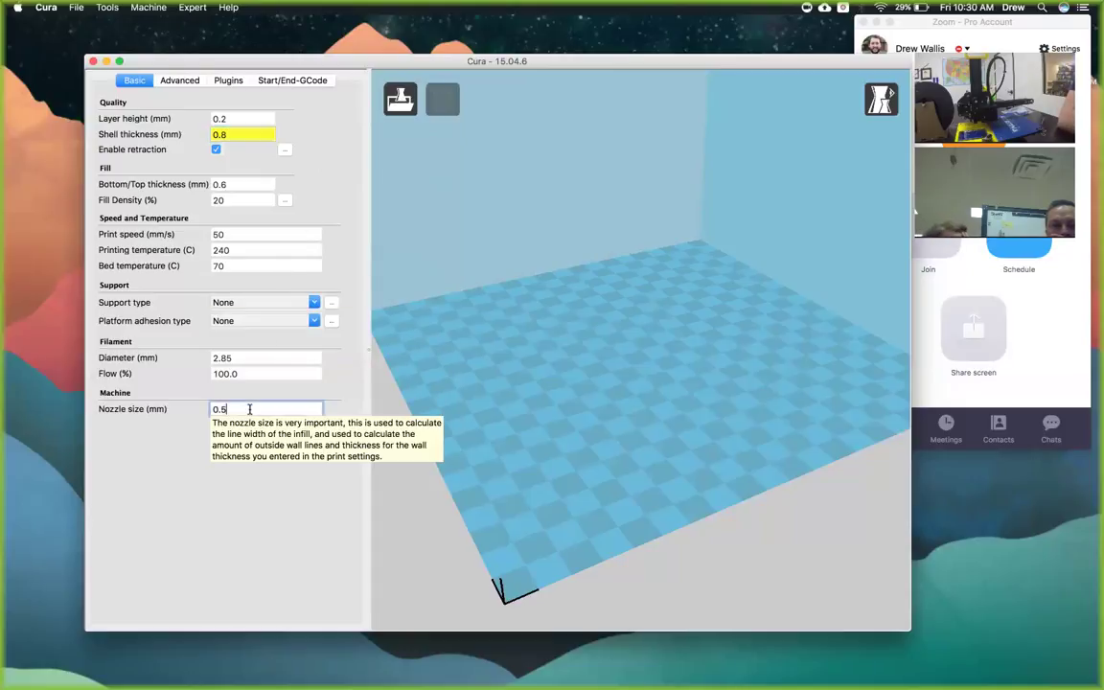
pyautogui.press('BackSpace')
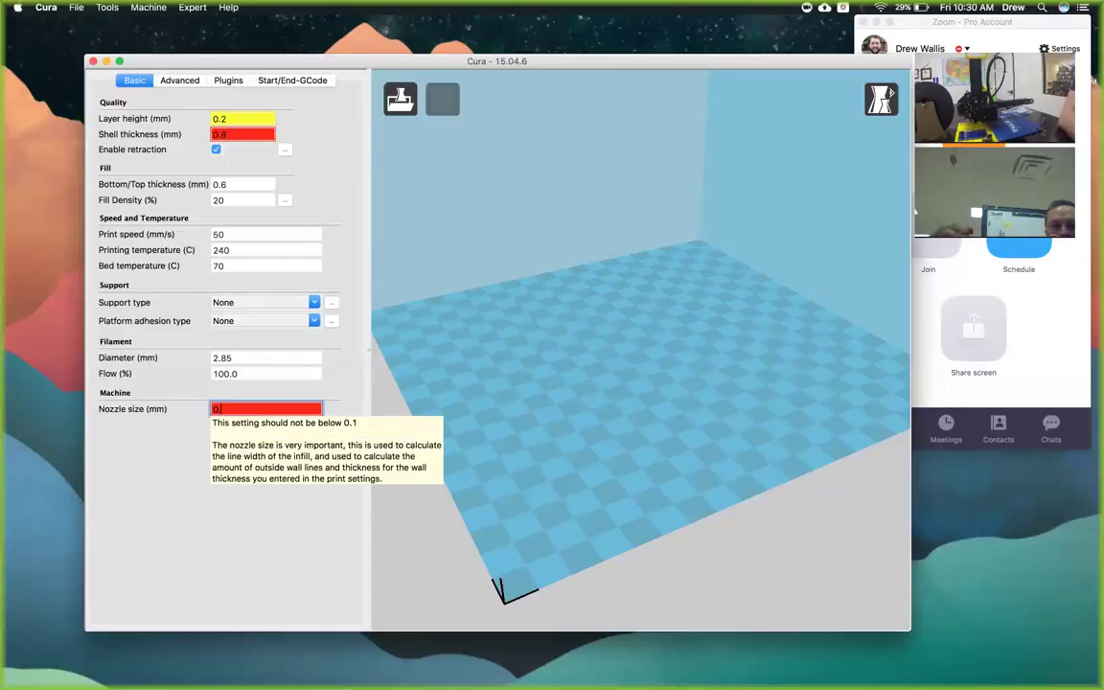
pyautogui.write('4')
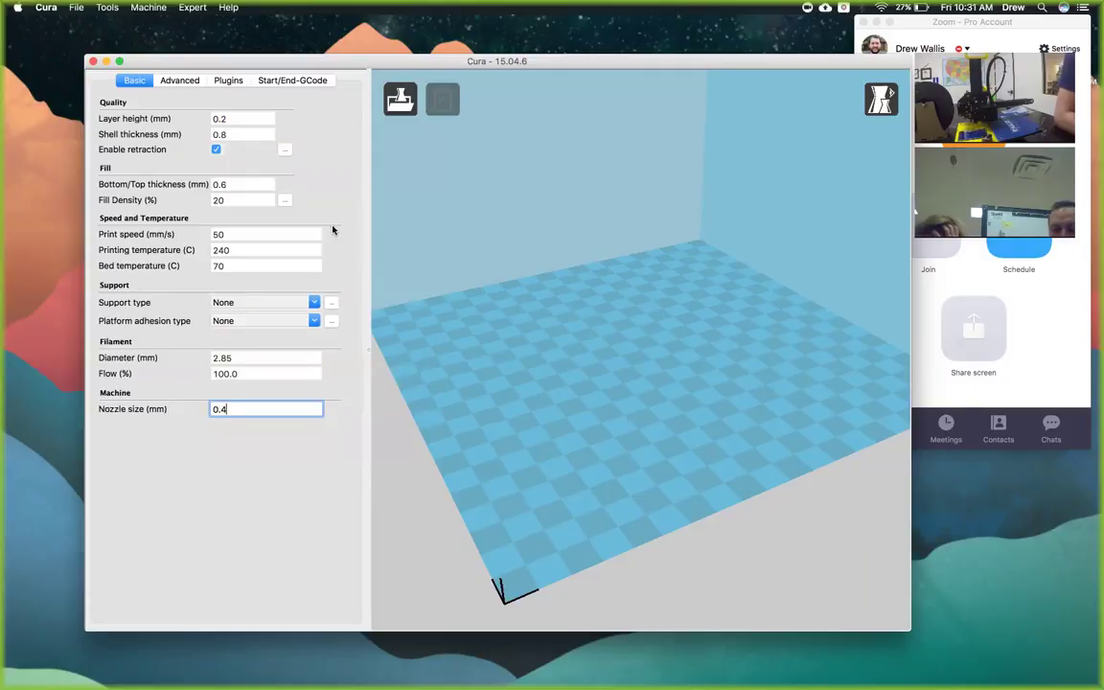
pyautogui.click(239, 185)
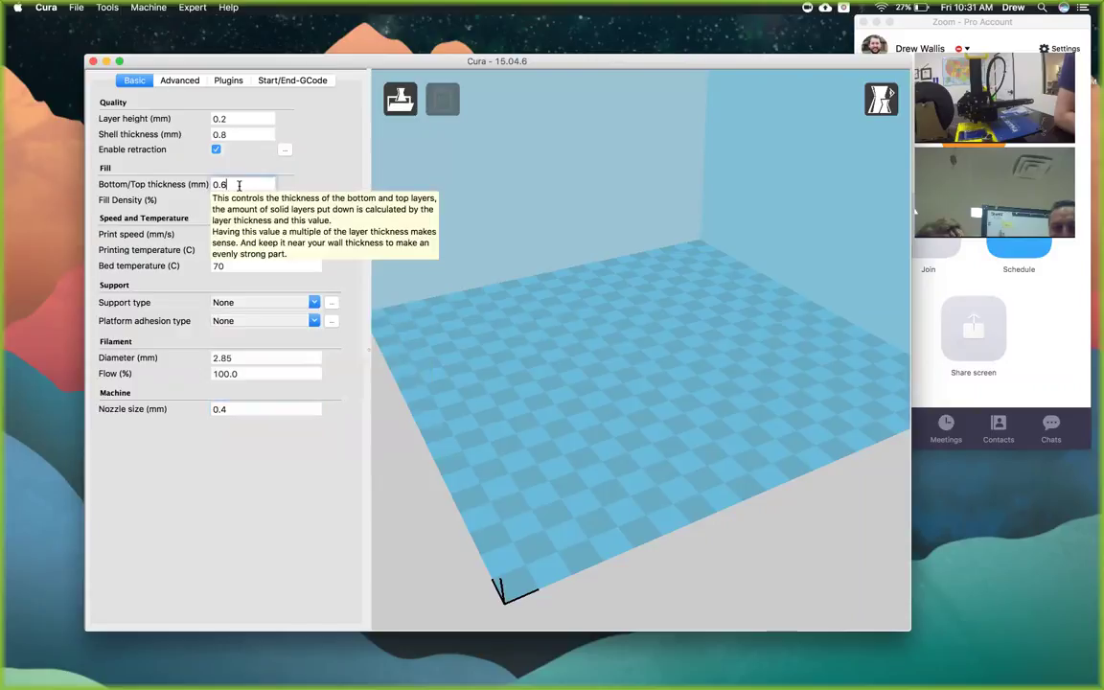
# Change bottom/top thickness to 0.8 mm and printing temperature from 240 to 220 °C.
pyautogui.press('BackSpace')
pyautogui.write('8')
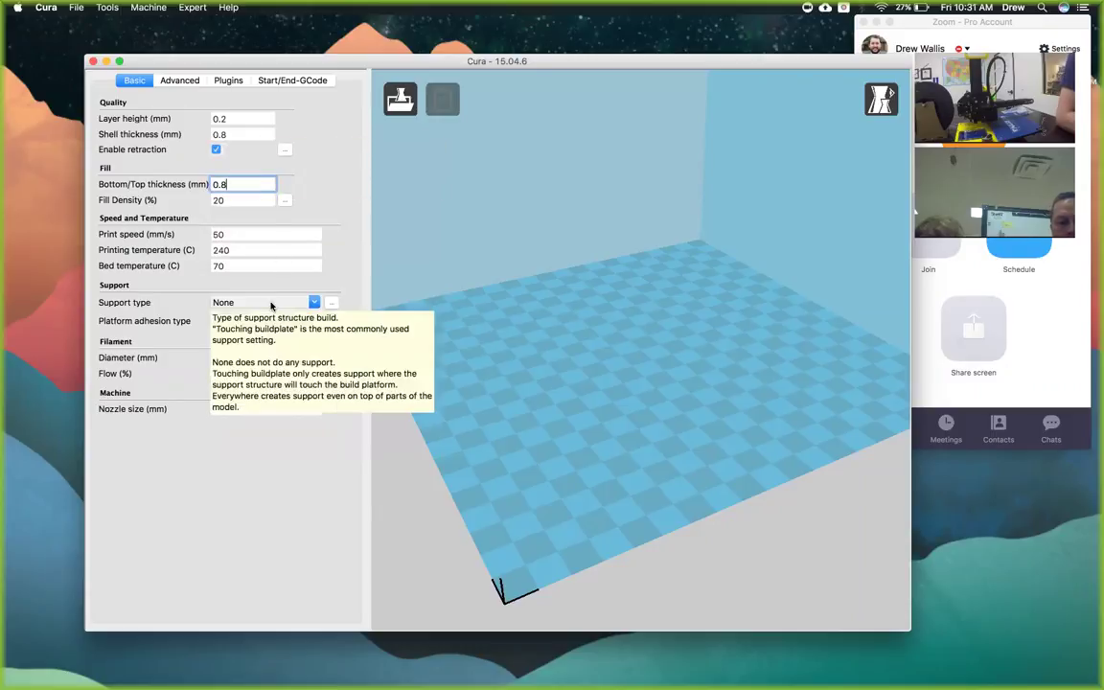
pyautogui.click(238, 200)
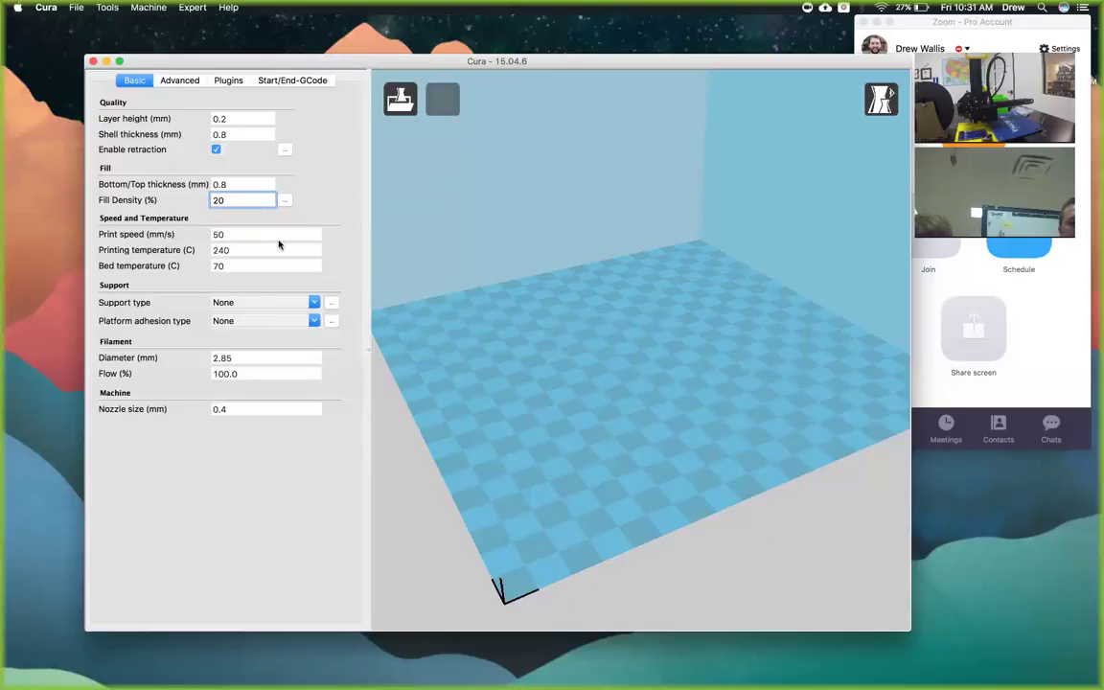
pyautogui.click(267, 232)
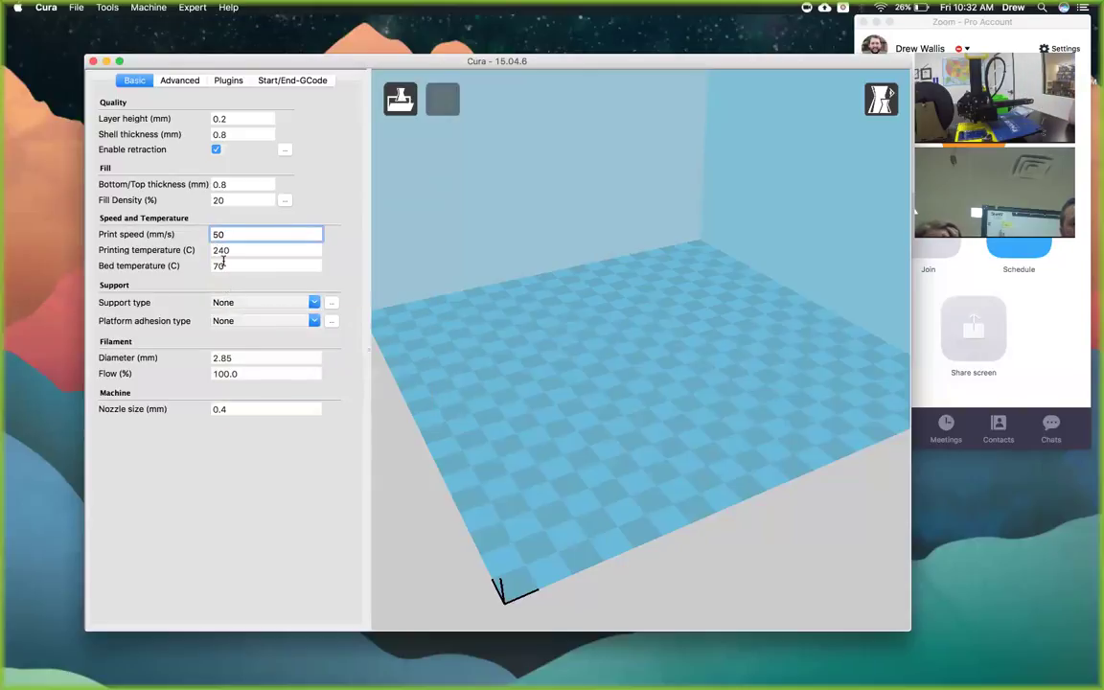
pyautogui.doubleClick(220, 250)
pyautogui.write('240')
pyautogui.press('BackSpace')
pyautogui.write('2')
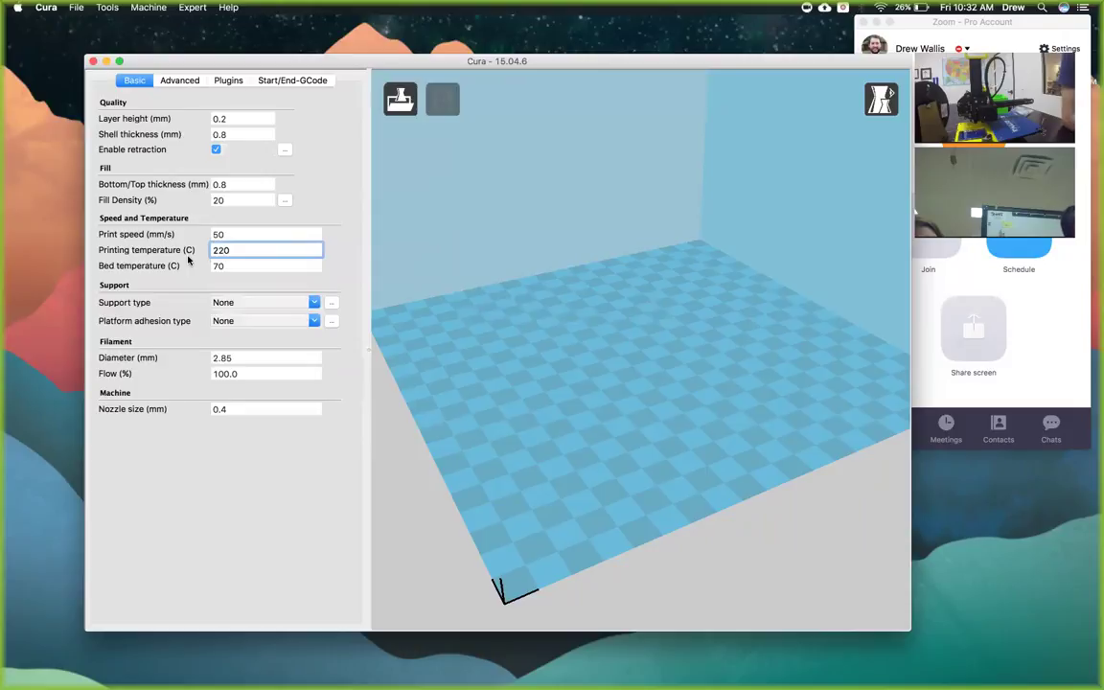
# Set bed temperature 0, support type Everywhere, and filament diameter 1.75 mm.
pyautogui.press('Tab')
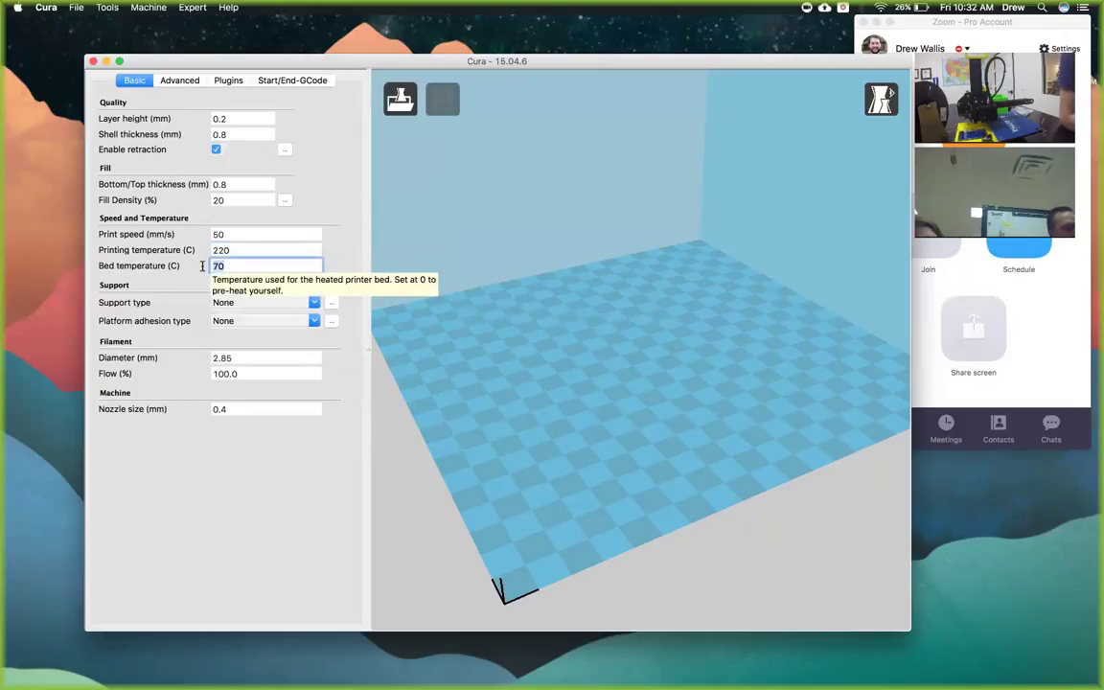
pyautogui.write('0')
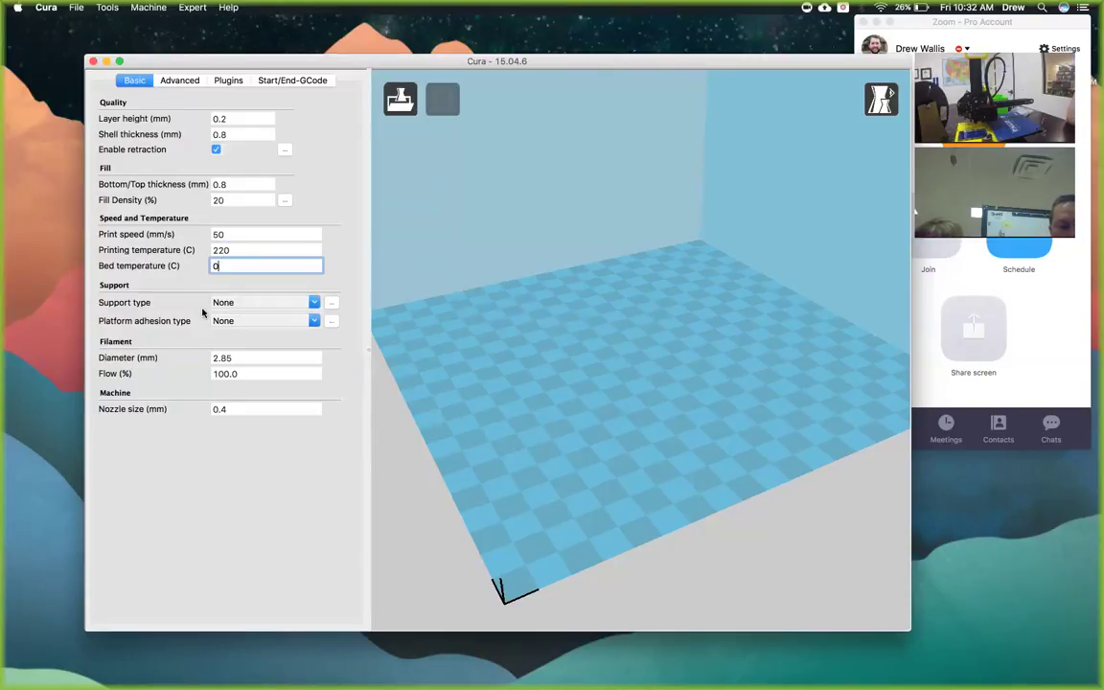
pyautogui.click(315, 303)
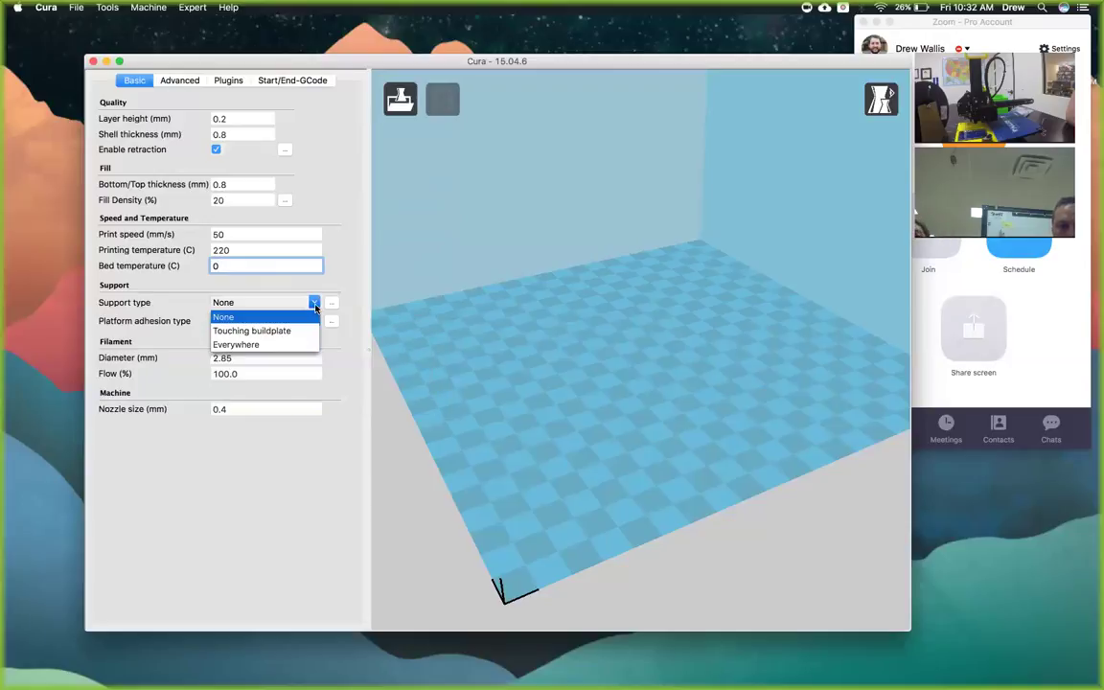
pyautogui.click(274, 343)
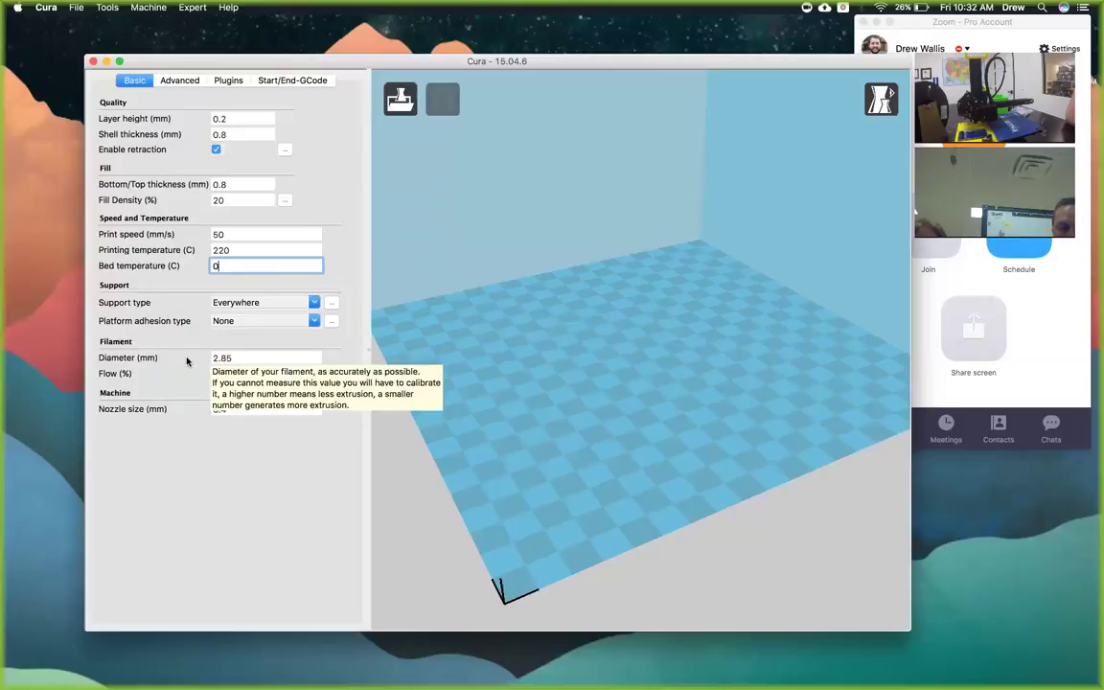
pyautogui.doubleClick(215, 357)
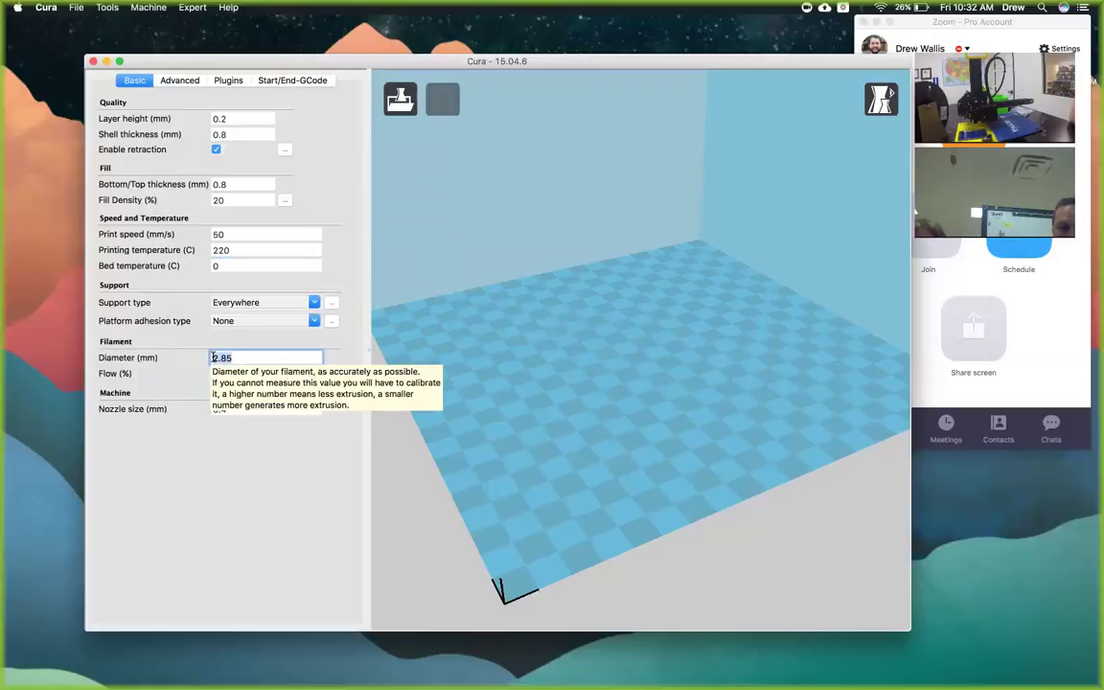
pyautogui.write('1.')
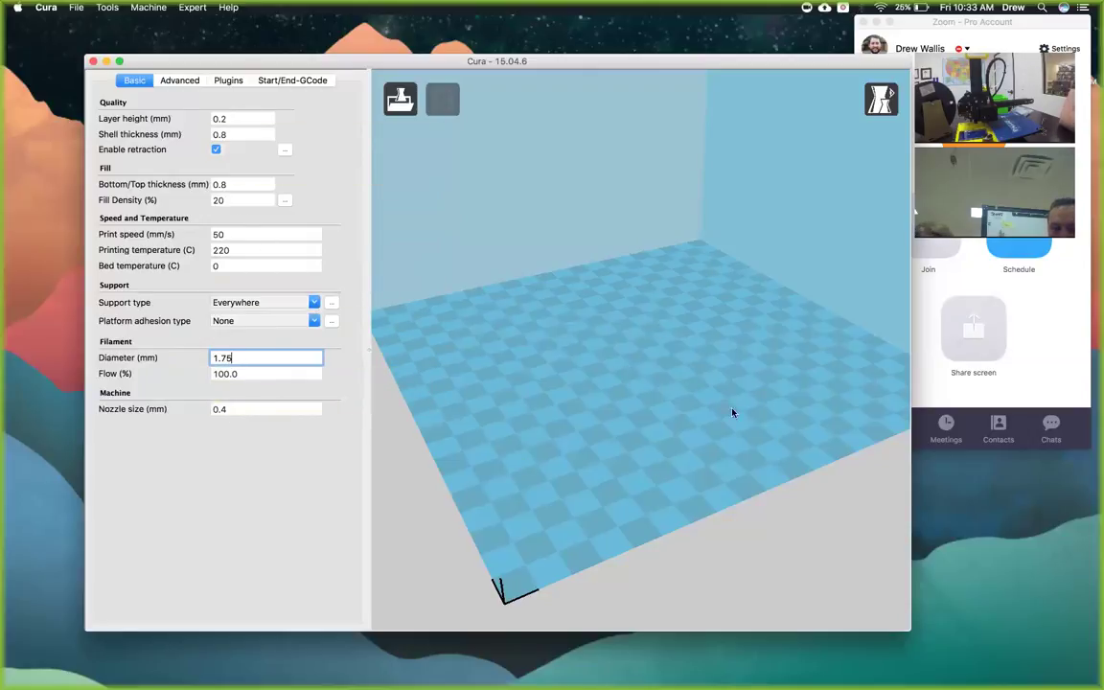
# In Machine settings, enter width 125, depth 150, height 100, clear Heated bed and confirm.
pyautogui.click(149, 7)
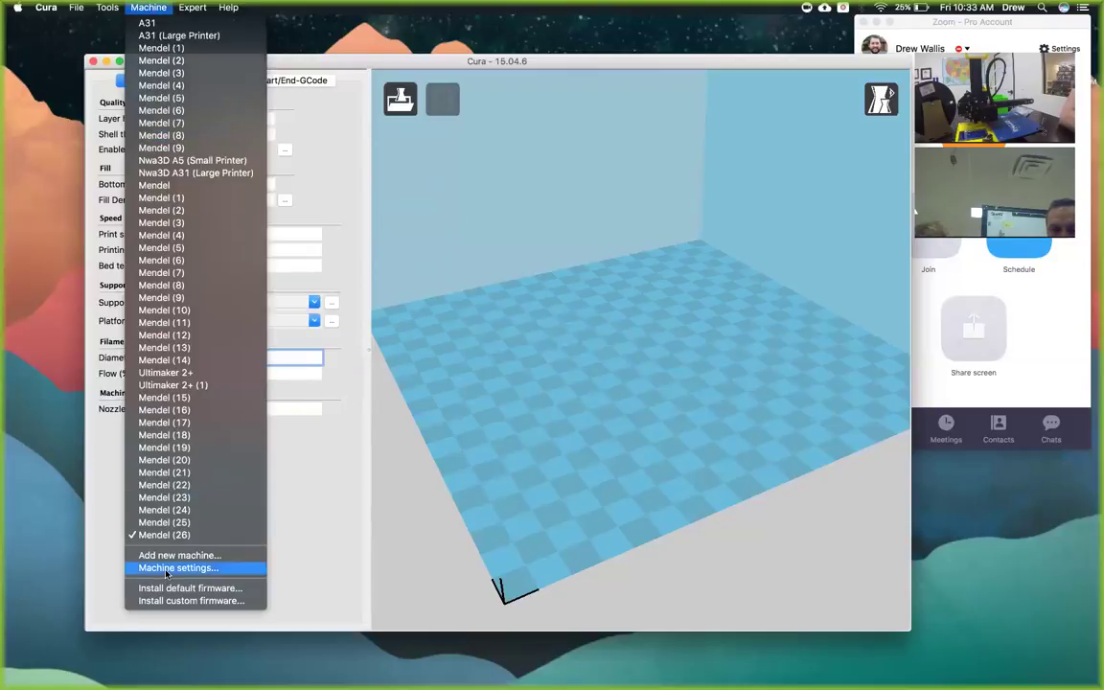
pyautogui.click(613, 473)
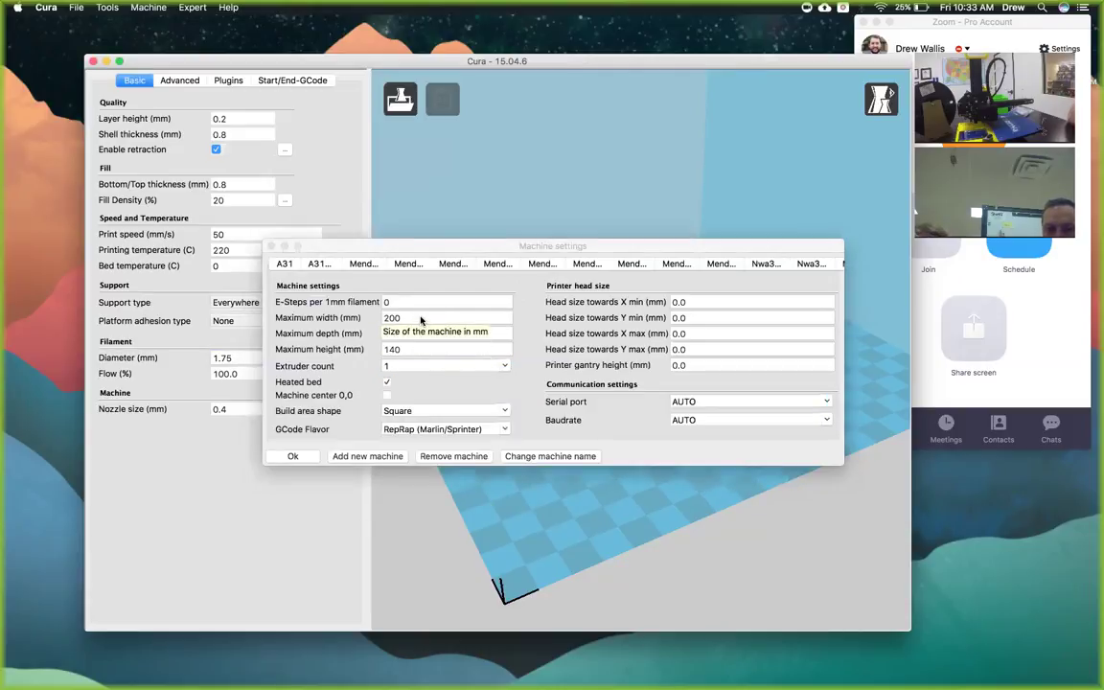
pyautogui.click(417, 319)
pyautogui.doubleClick(416, 319)
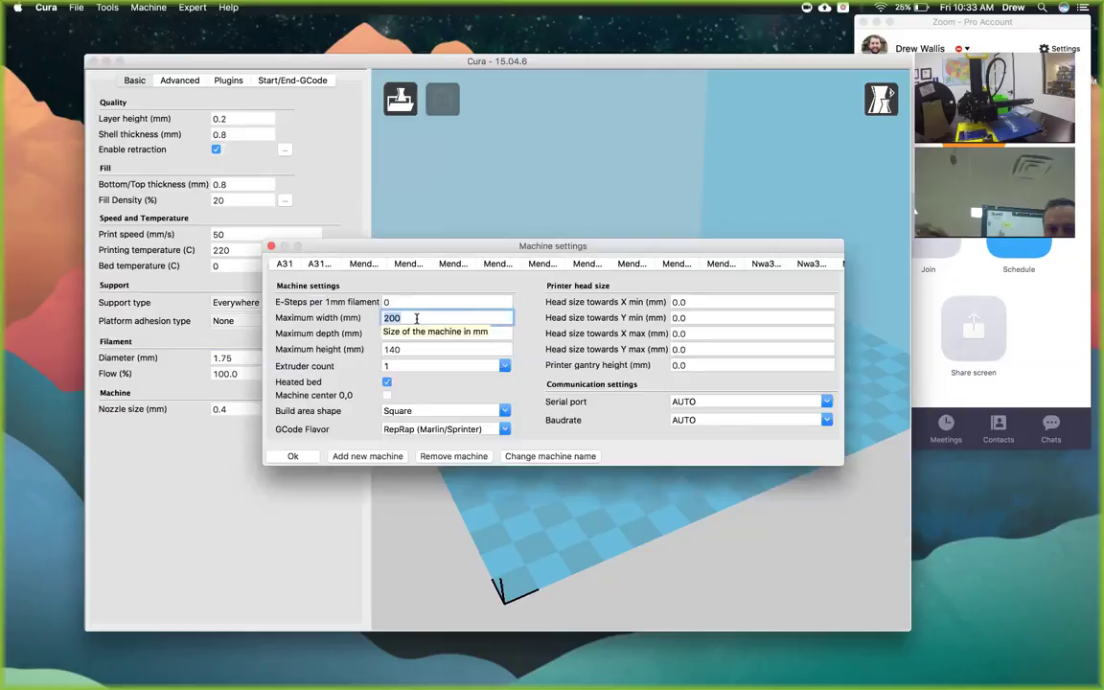
pyautogui.write('125')
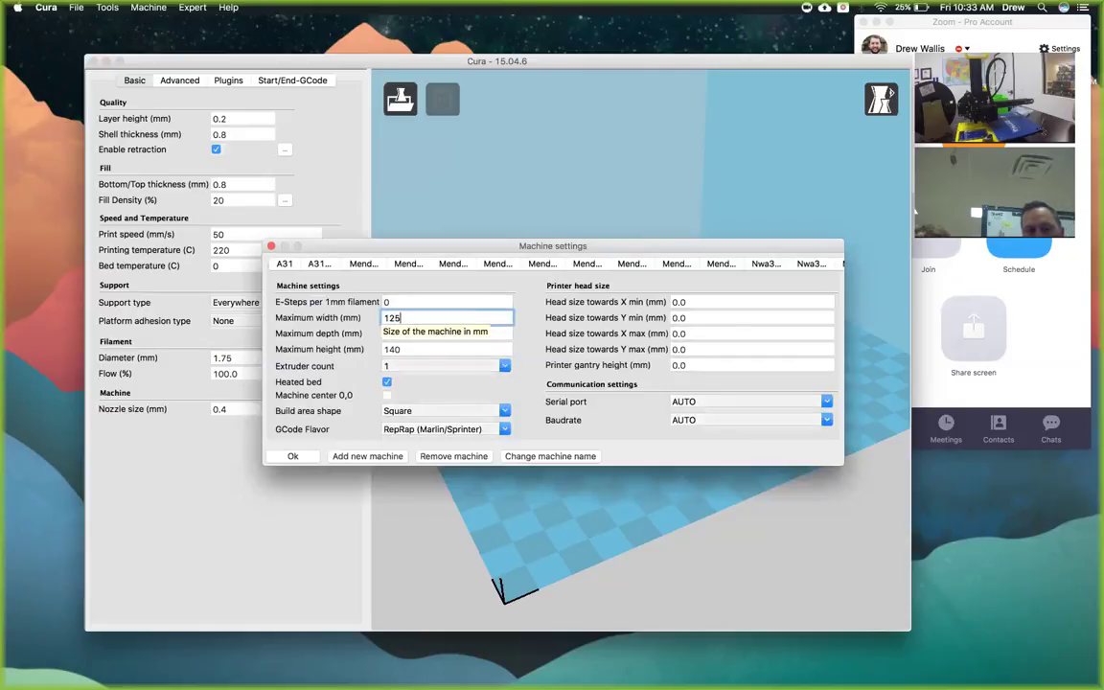
pyautogui.doubleClick(419, 333)
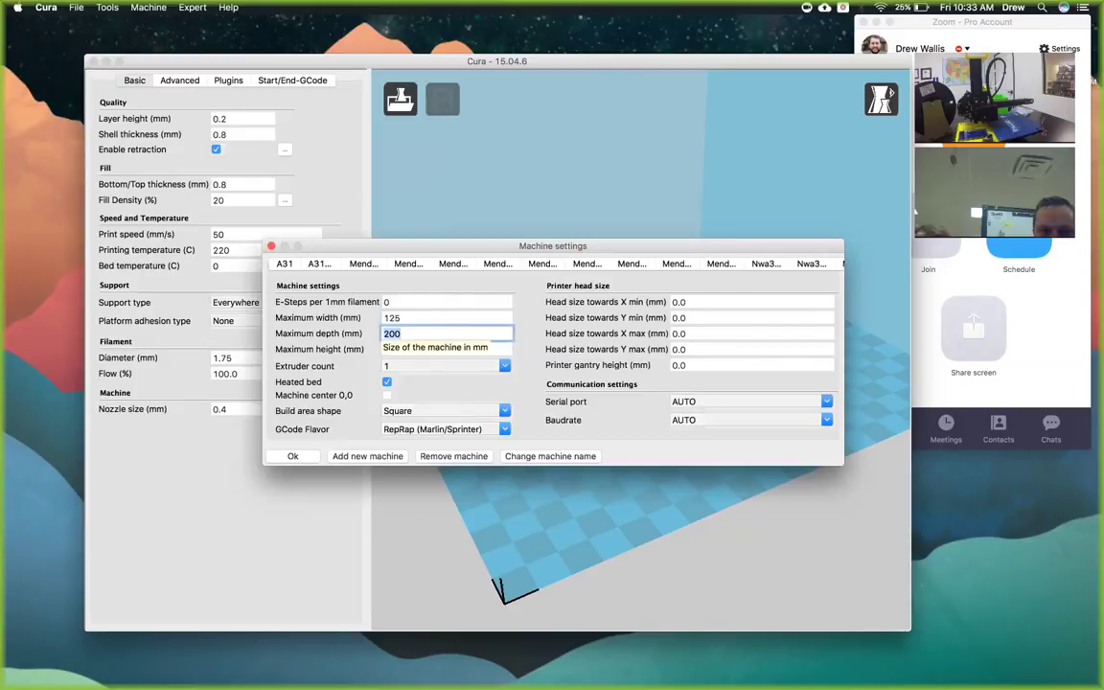
pyautogui.doubleClick(442, 351)
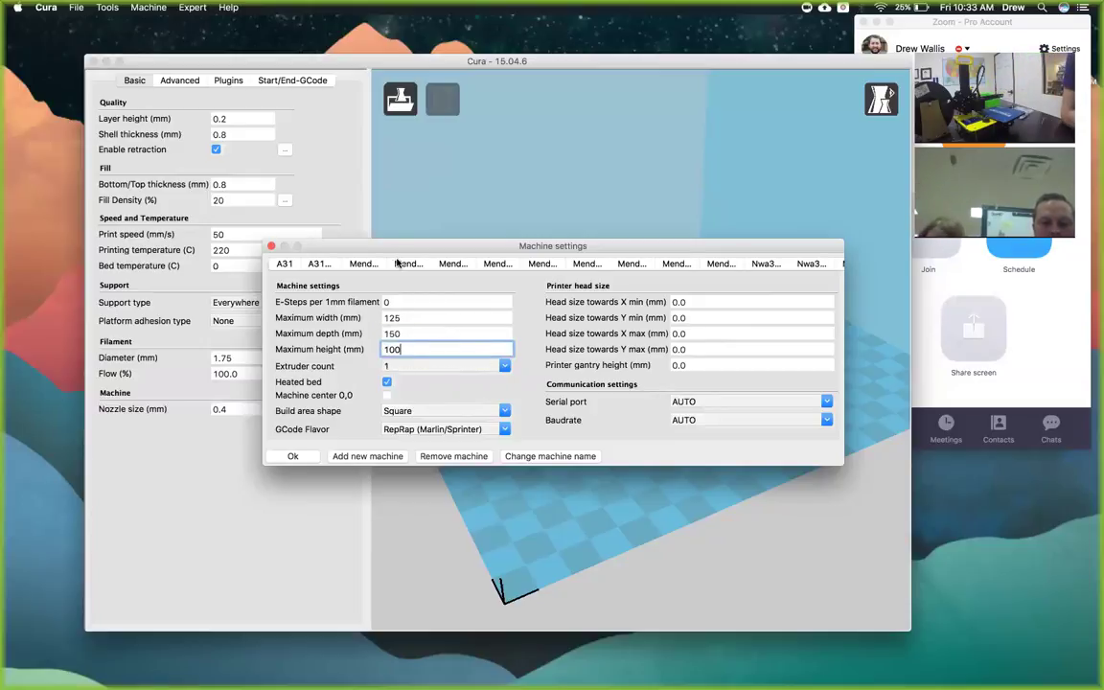
pyautogui.moveTo(396, 247); pyautogui.dragTo(472, 190)
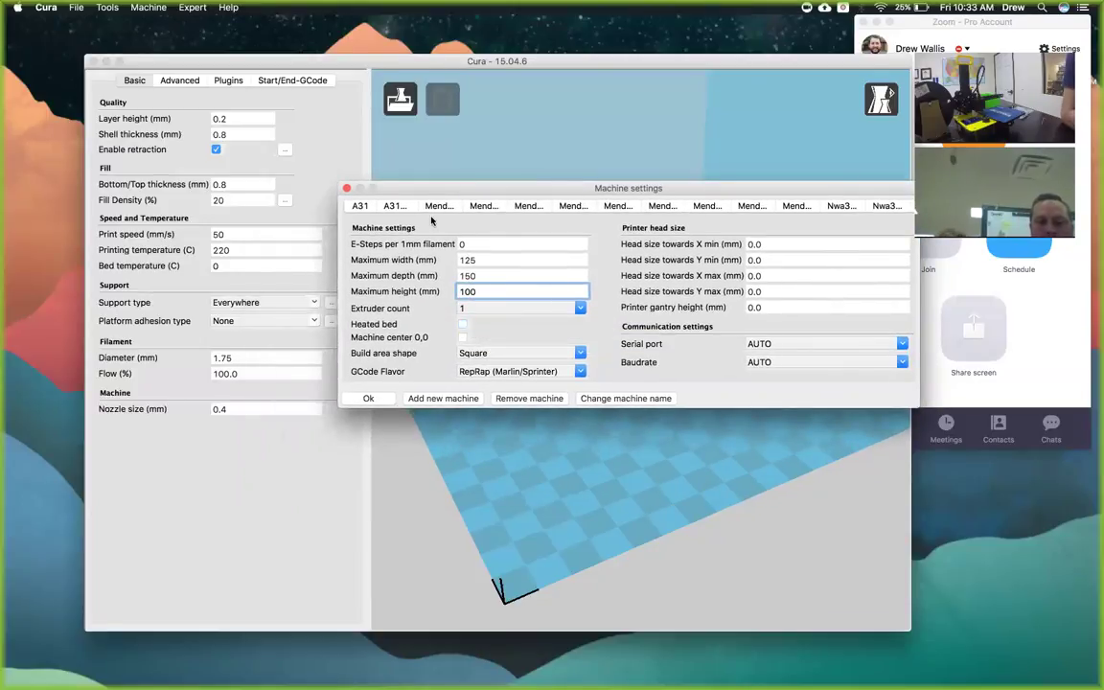
pyautogui.moveTo(433, 193); pyautogui.dragTo(447, 156)
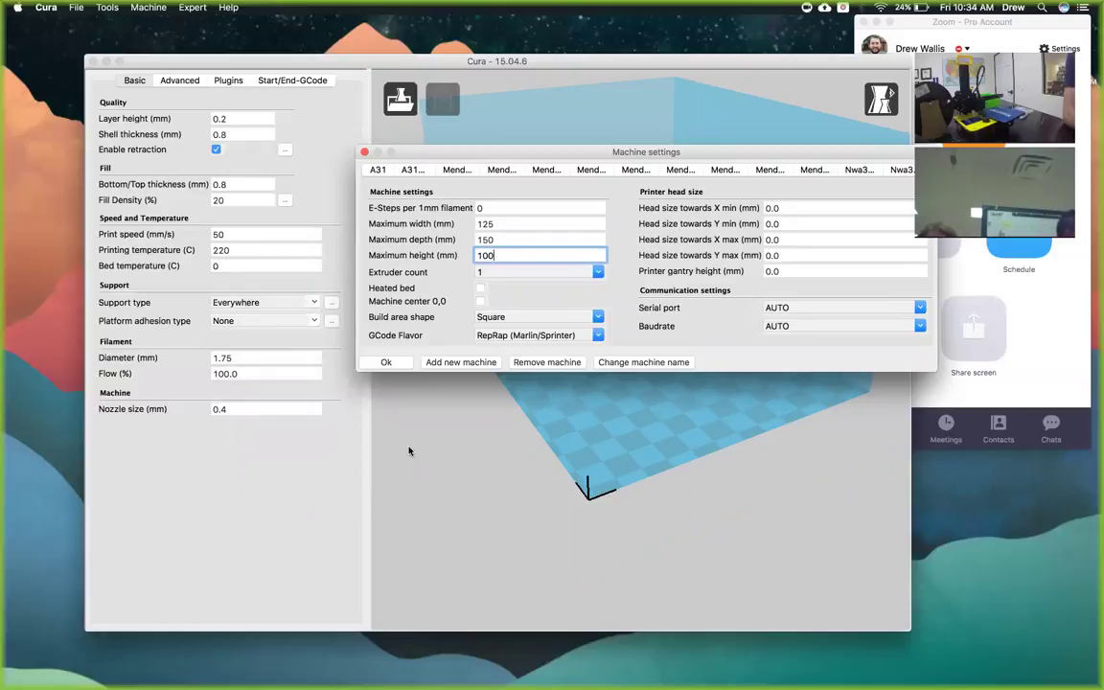
pyautogui.click(388, 363)
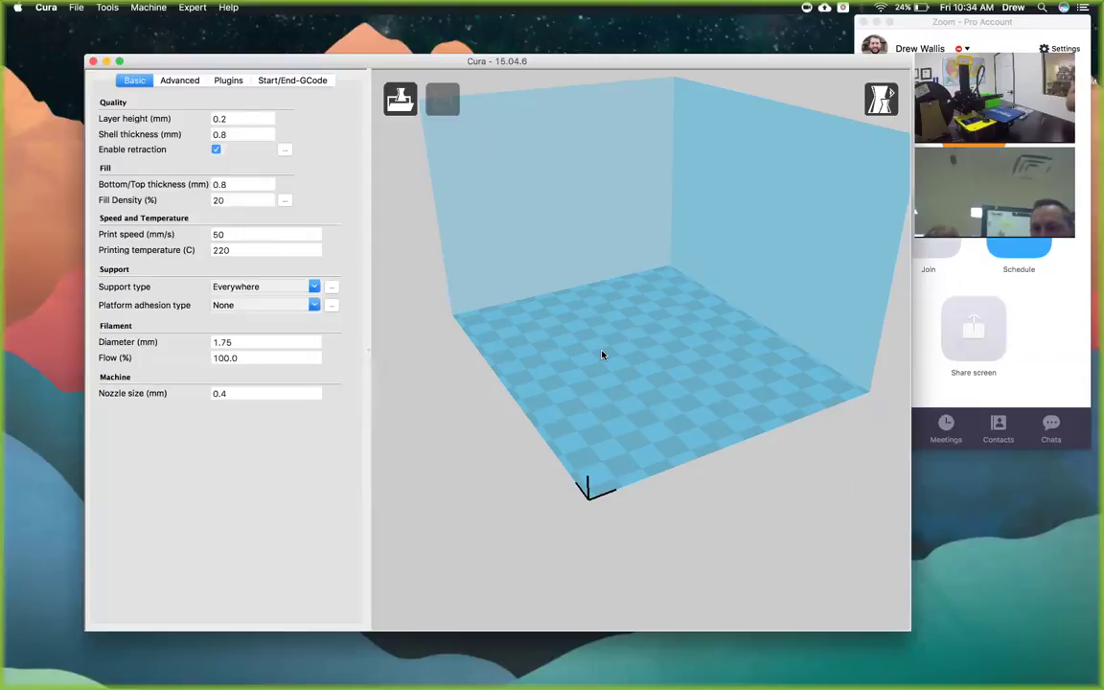
# Browse from Downloads through the Saturn V rocket and GANTRY folders to Arm Hinges.
pyautogui.click(399, 100)
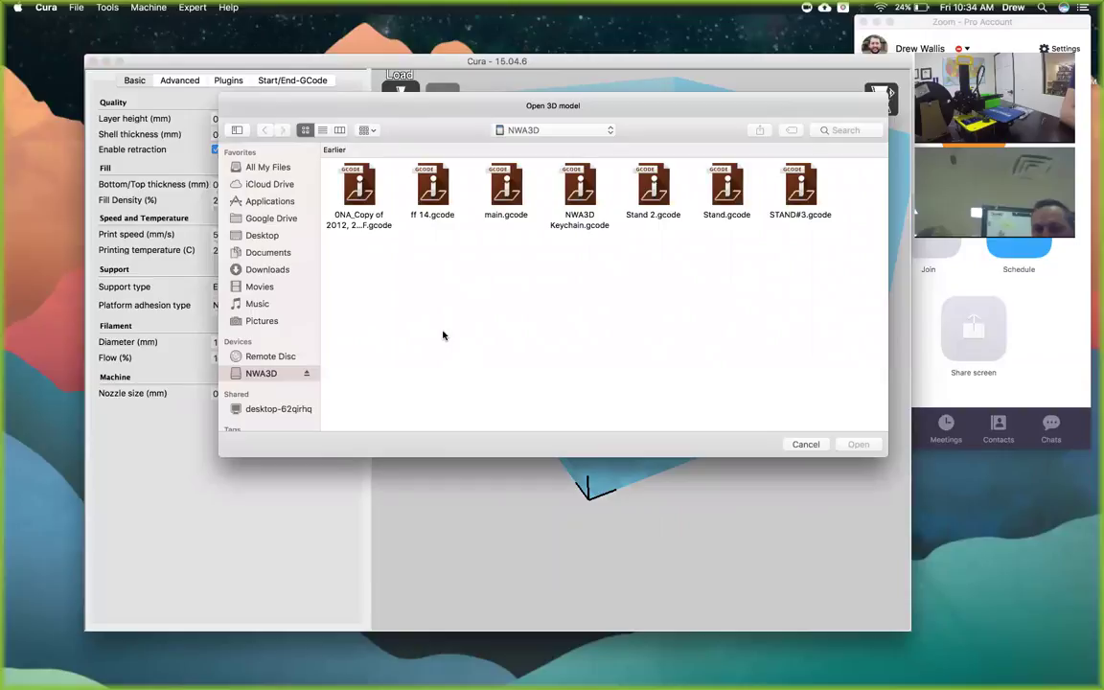
pyautogui.click(276, 253)
pyautogui.click(273, 270)
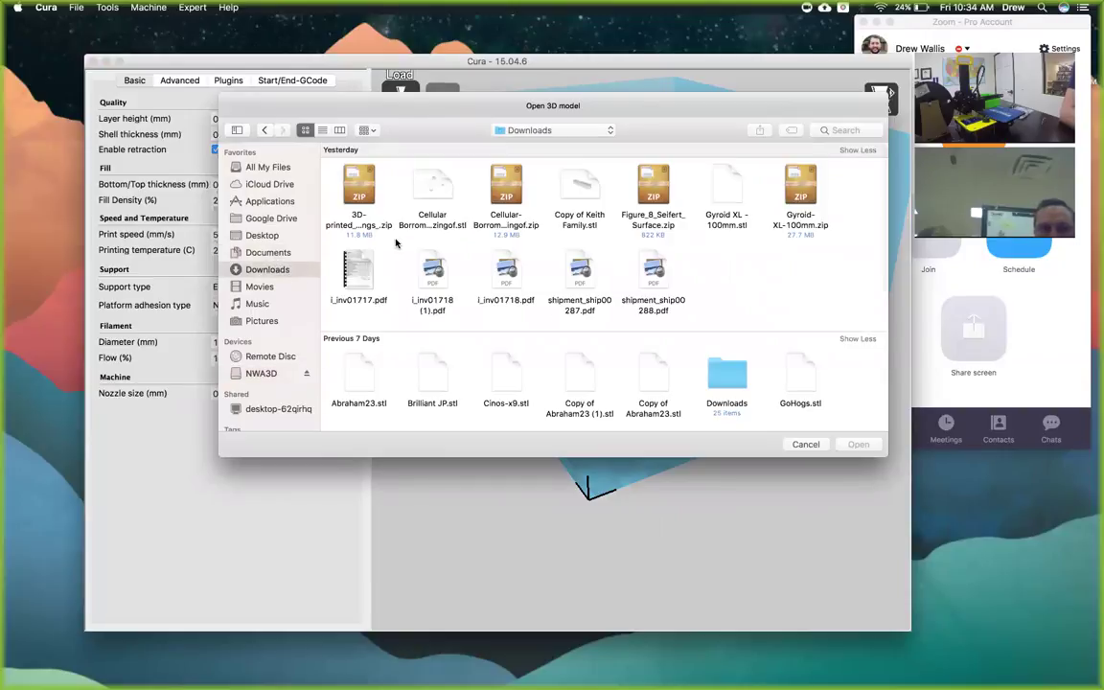
pyautogui.scroll(-2, 399, 241)
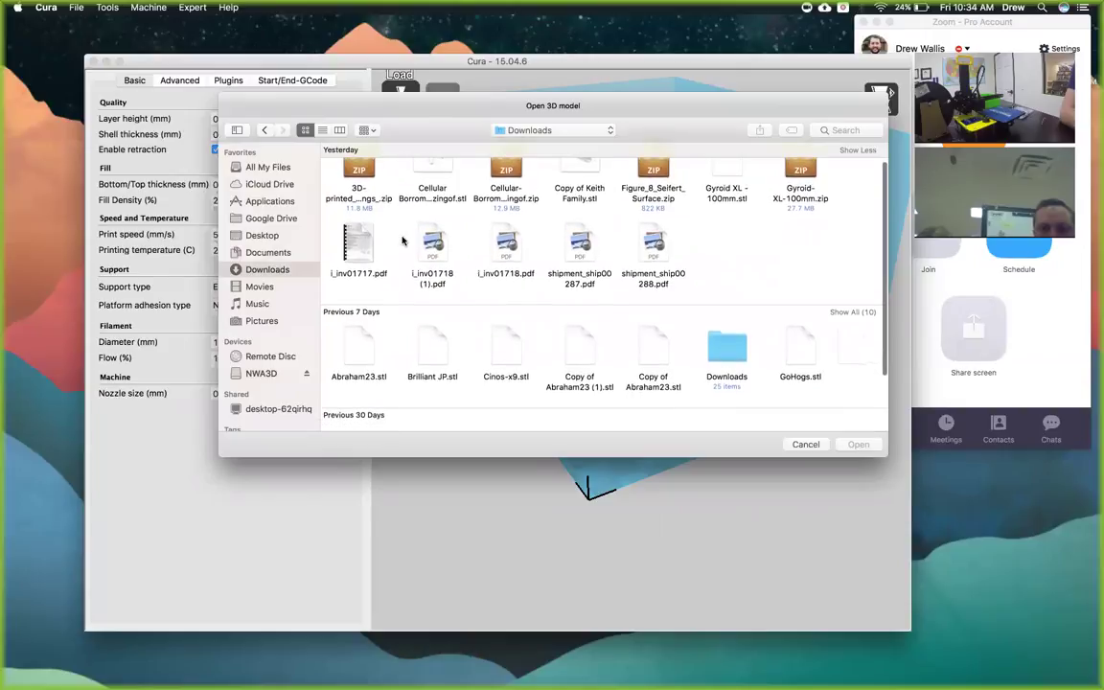
pyautogui.scroll(-5, 403, 241)
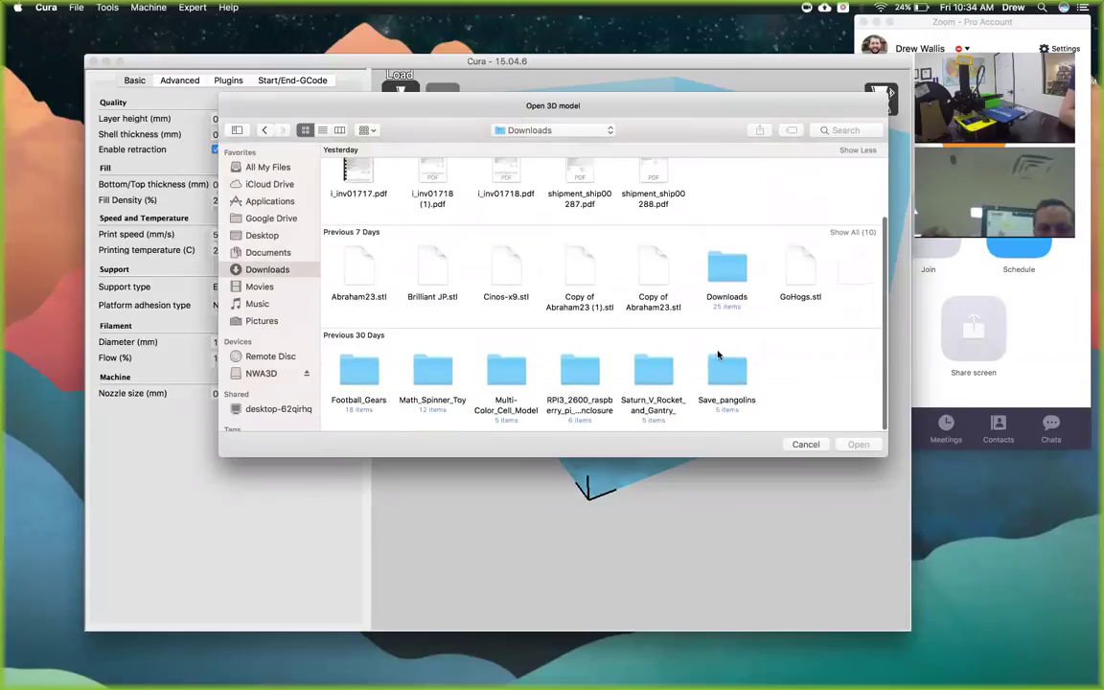
pyautogui.doubleClick(653, 366)
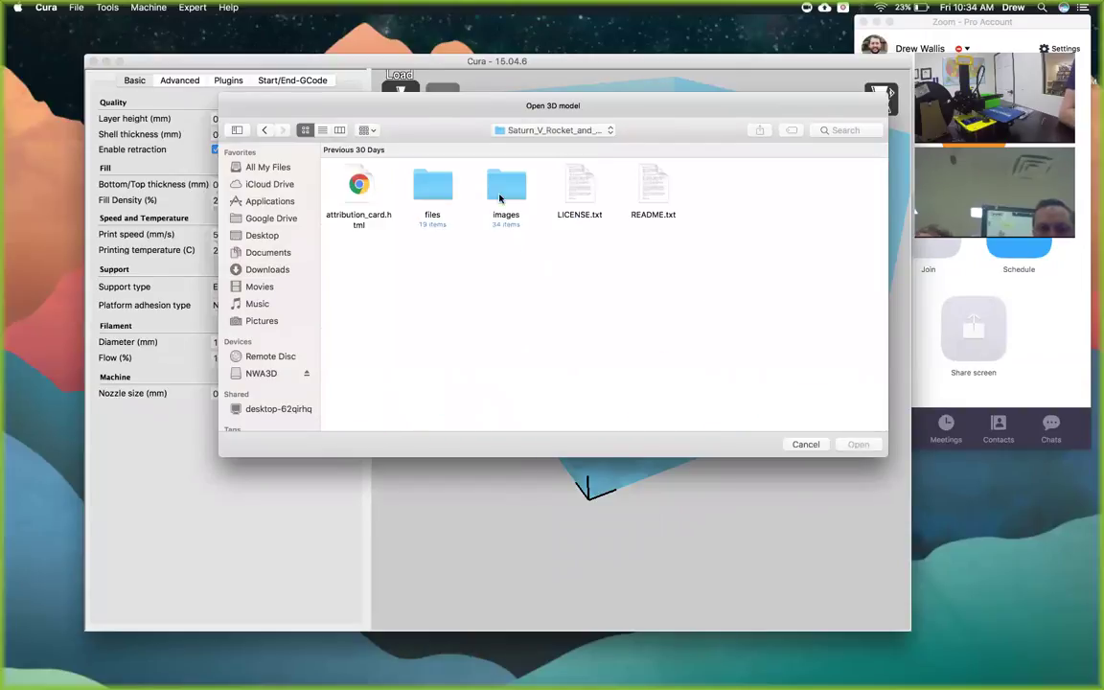
pyautogui.doubleClick(439, 191)
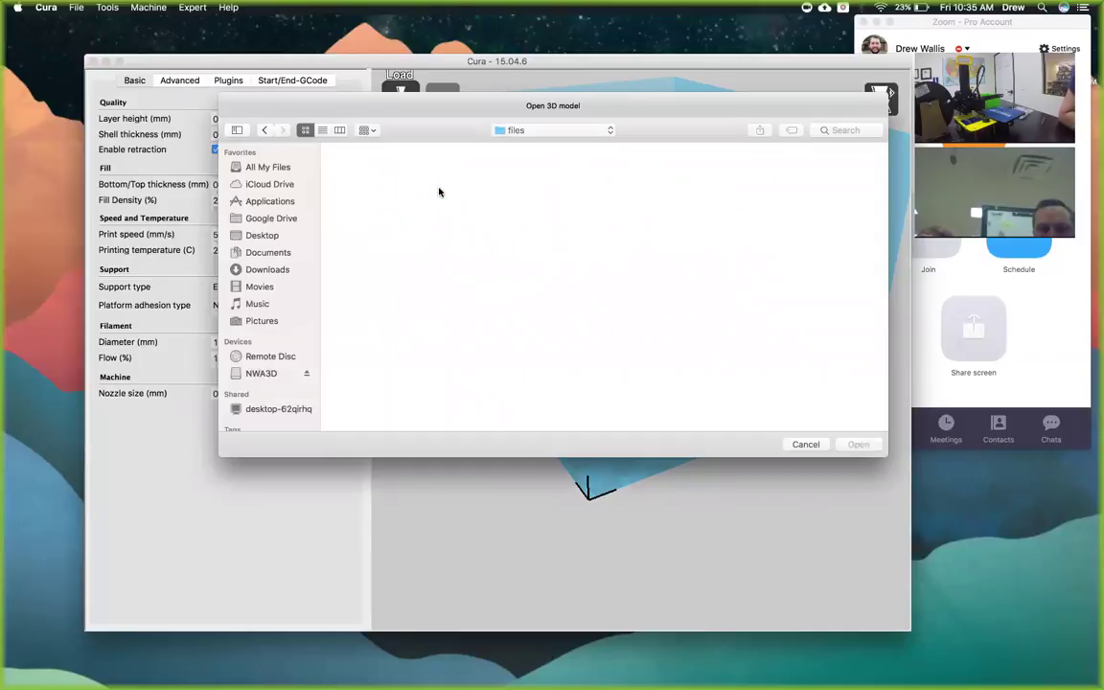
pyautogui.doubleClick(726, 186)
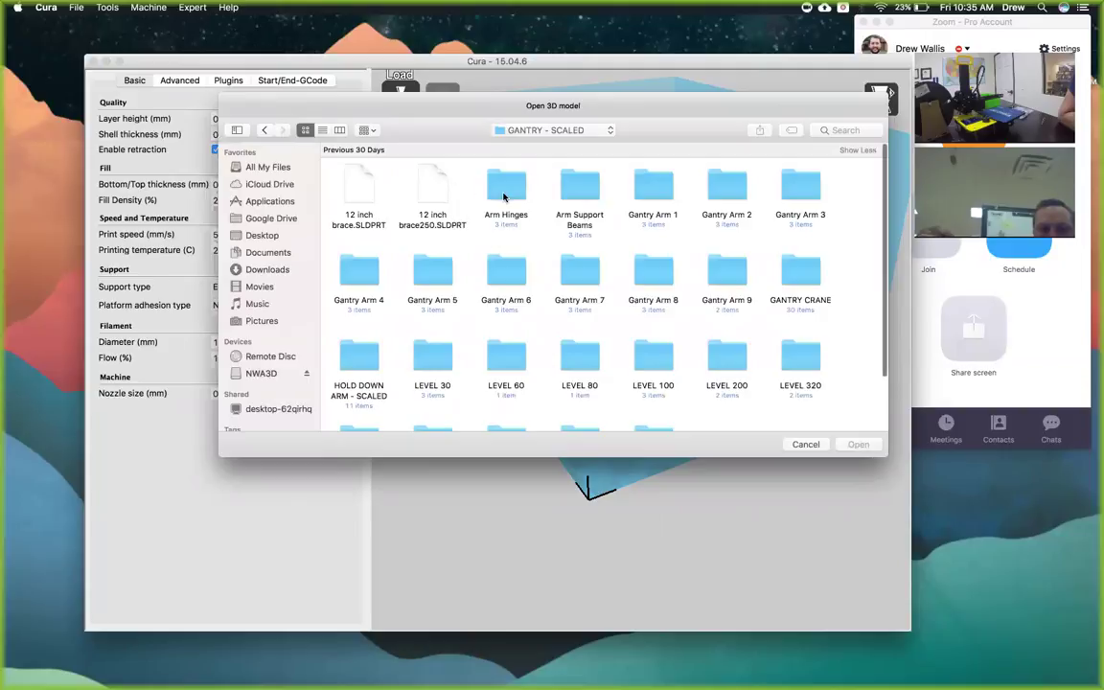
pyautogui.doubleClick(503, 192)
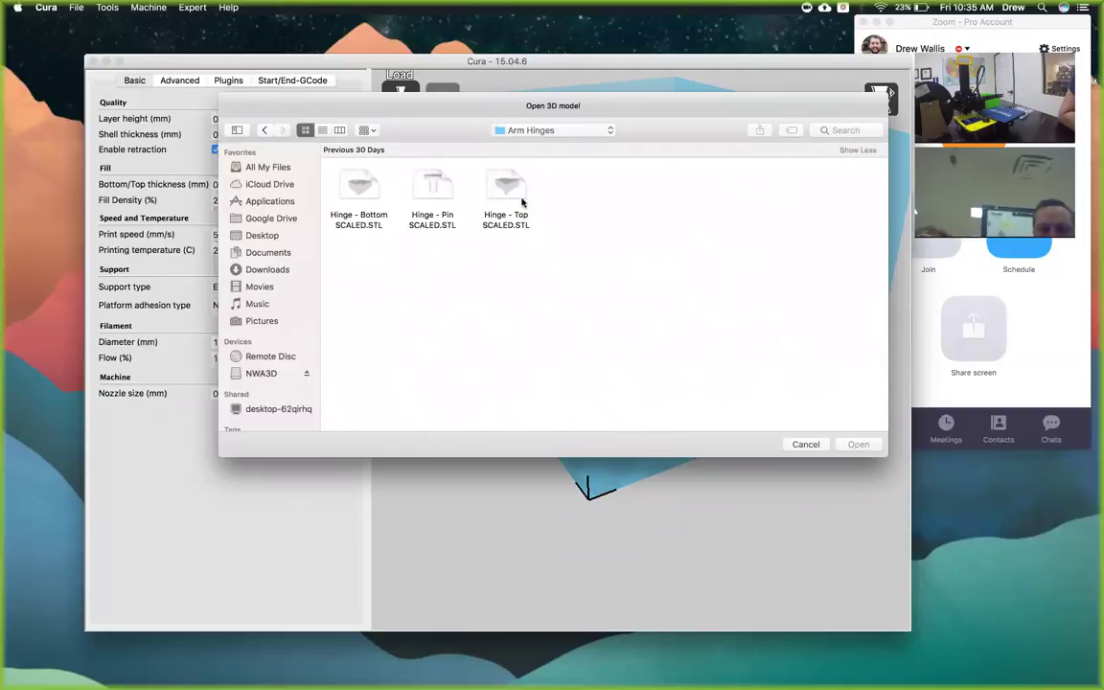
# Load Hinge - Pin SCALED.STL and move it toward the back of the plate.
pyautogui.click(436, 192)
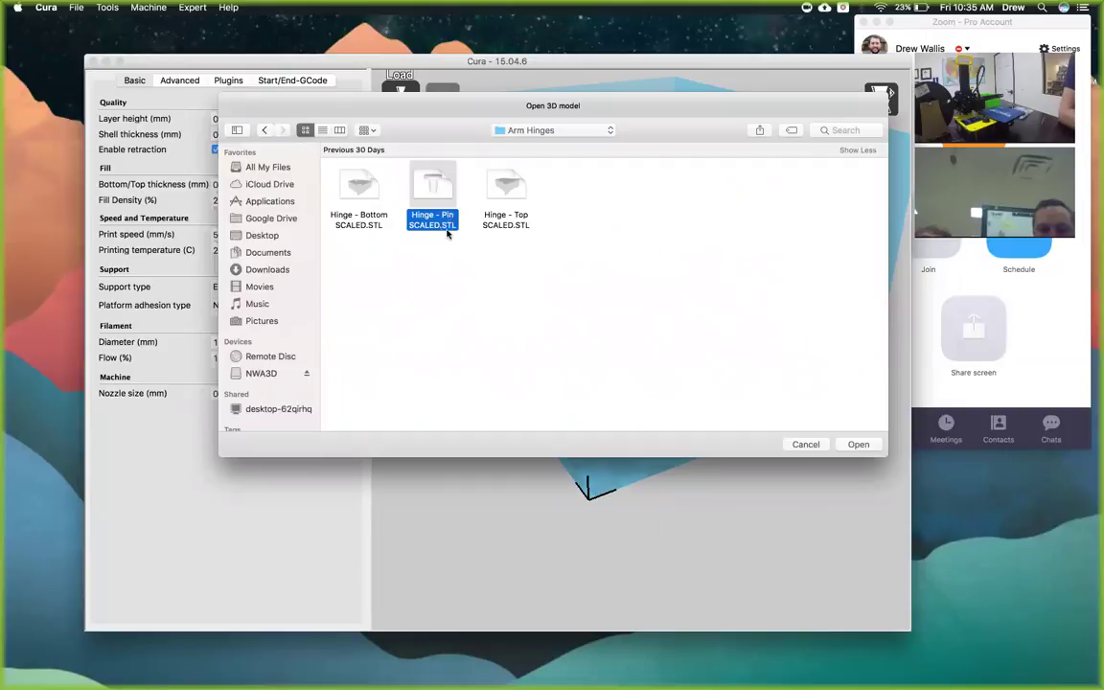
pyautogui.click(857, 444)
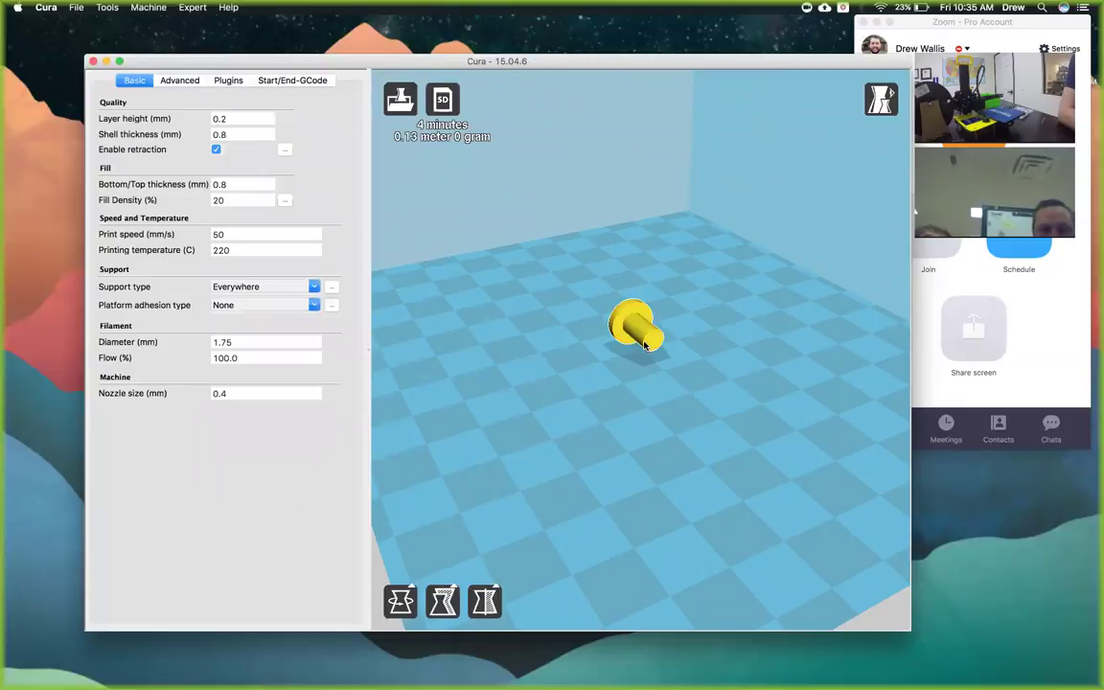
pyautogui.moveTo(645, 343); pyautogui.dragTo(644, 271)
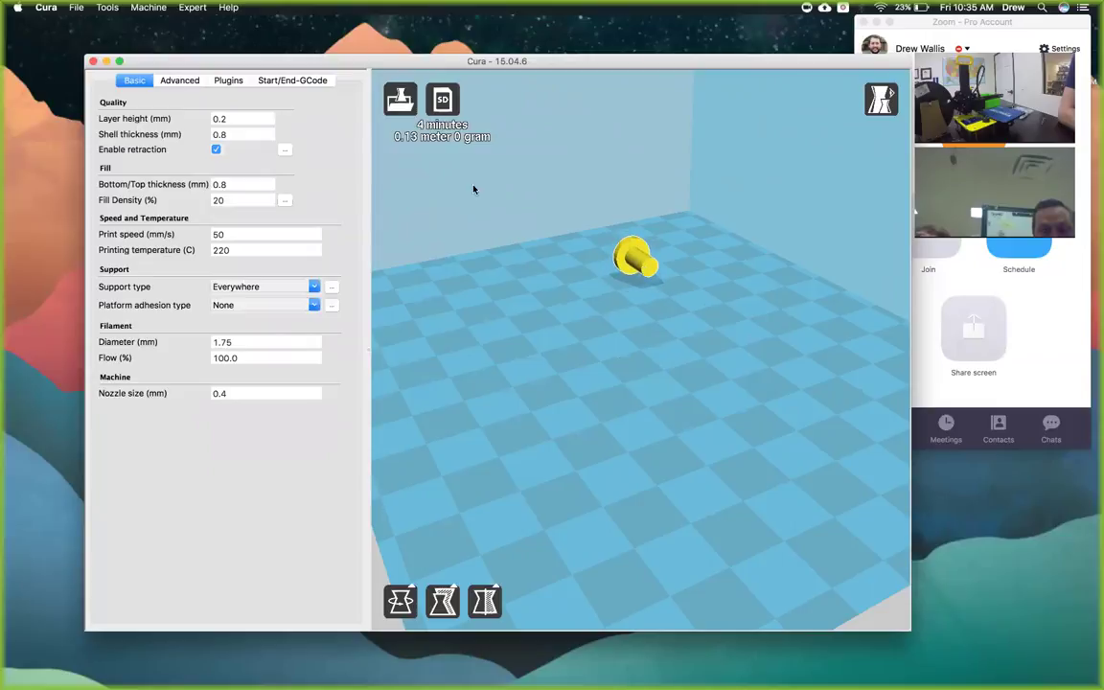
pyautogui.click(399, 99)
# Load Hinge - Bottom and Hinge - Top SCALED.STL together onto the build plate.
pyautogui.click(362, 190)
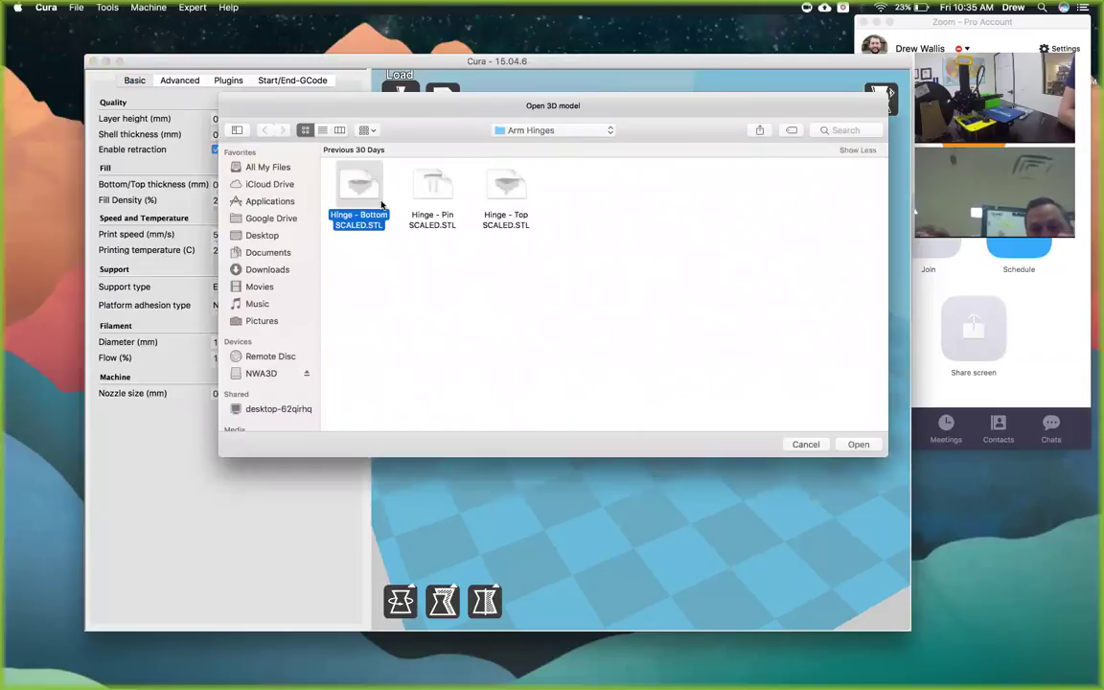
pyautogui.keyDown('super'); pyautogui.click(506, 192); pyautogui.keyUp('super')
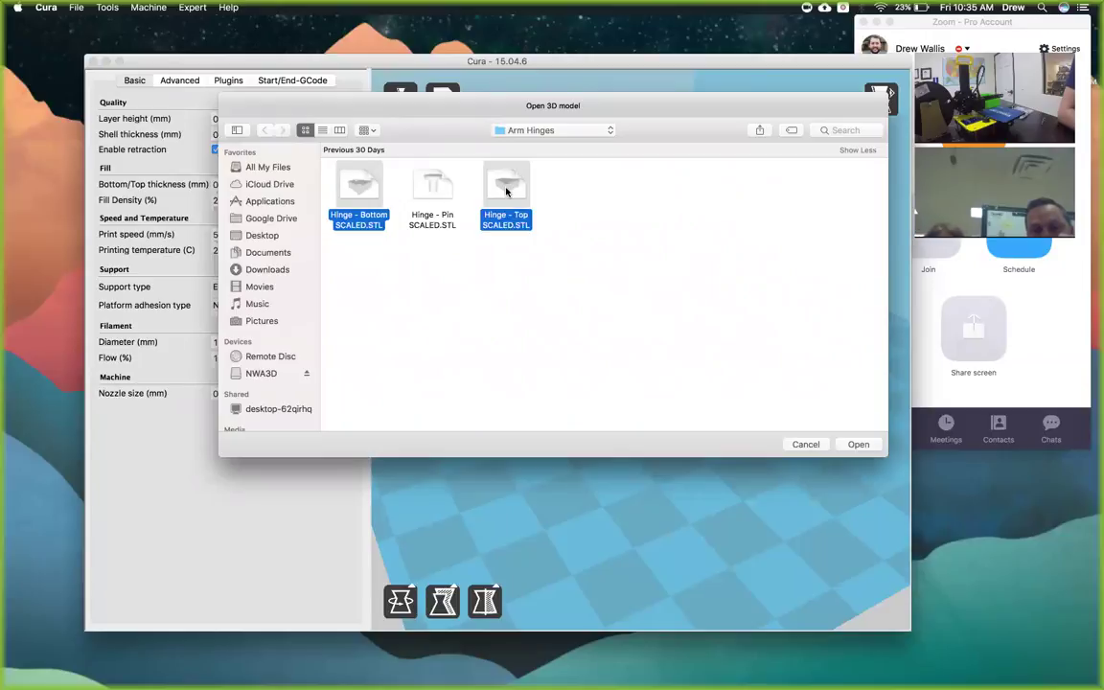
pyautogui.click(859, 444)
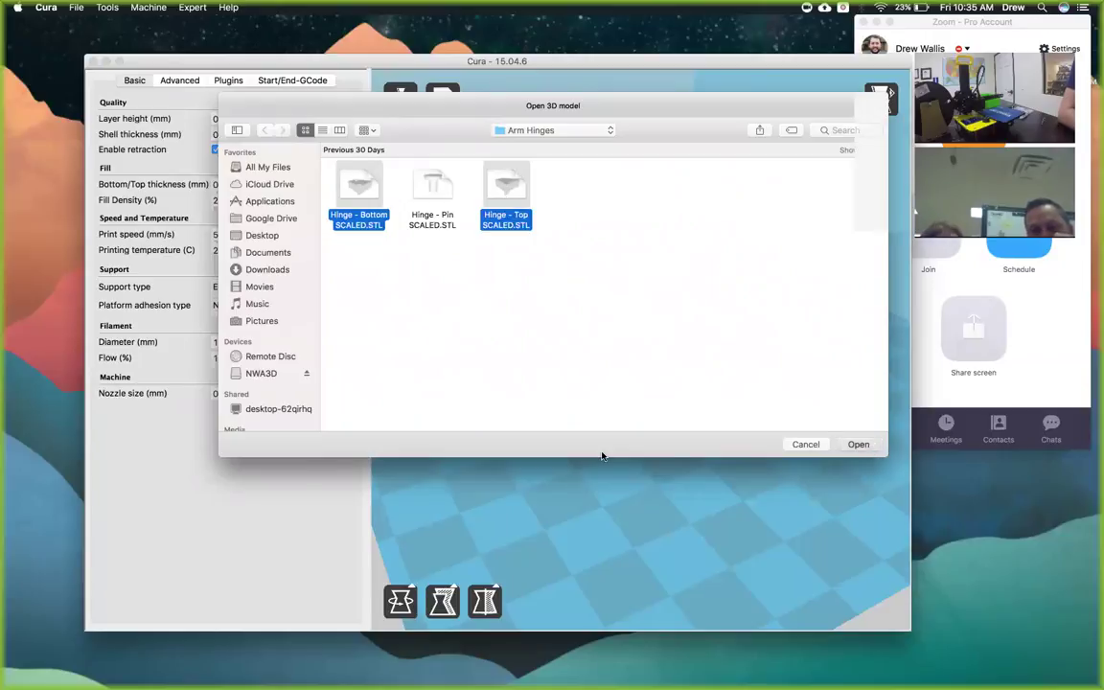
# Spread the hinge housing parts apart on the plate and check them from a low side view.
pyautogui.moveTo(642, 468); pyautogui.dragTo(579, 475, button='right')
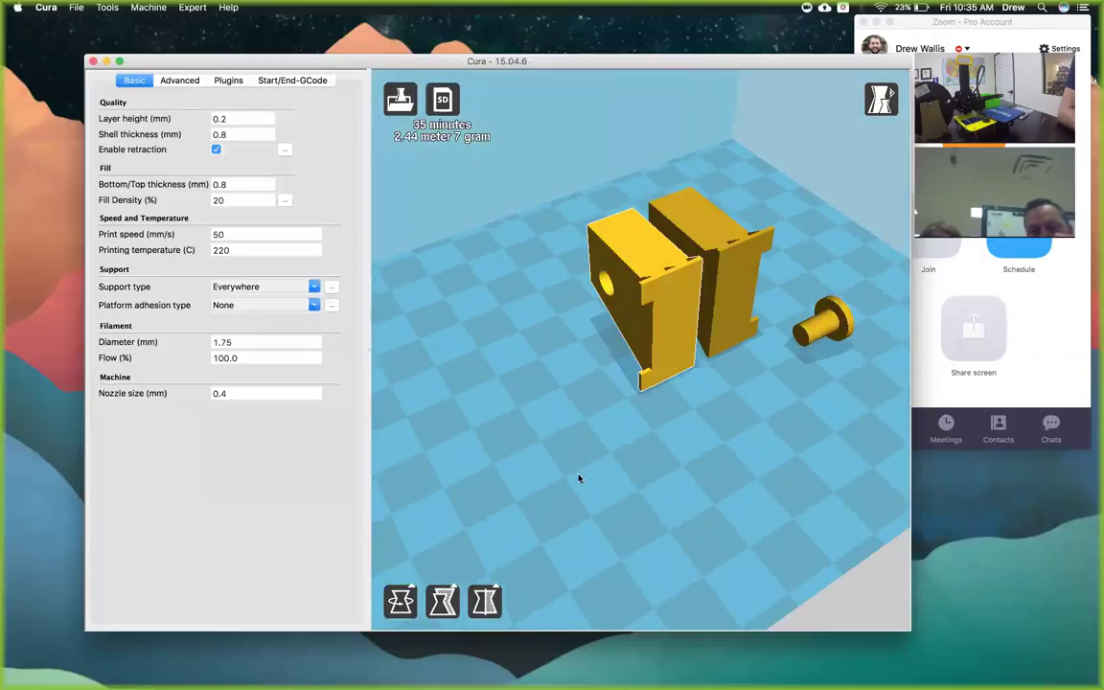
pyautogui.moveTo(589, 290); pyautogui.dragTo(655, 326, button='right')
pyautogui.moveTo(656, 326); pyautogui.dragTo(537, 176)
pyautogui.moveTo(538, 176); pyautogui.dragTo(485, 372, button='right')
pyautogui.moveTo(413, 331); pyautogui.dragTo(476, 353)
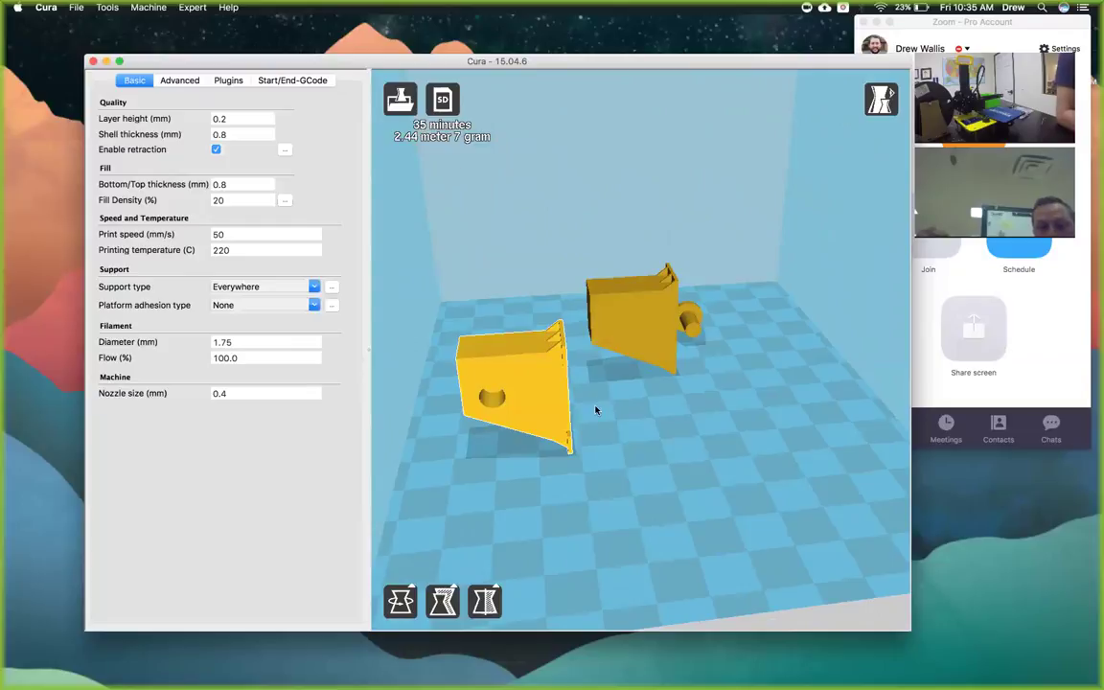
pyautogui.moveTo(620, 462)
pyautogui.mouseDown(button='right')
pyautogui.moveTo(607, 439)
pyautogui.moveTo(623, 451)
pyautogui.mouseUp(button='right')
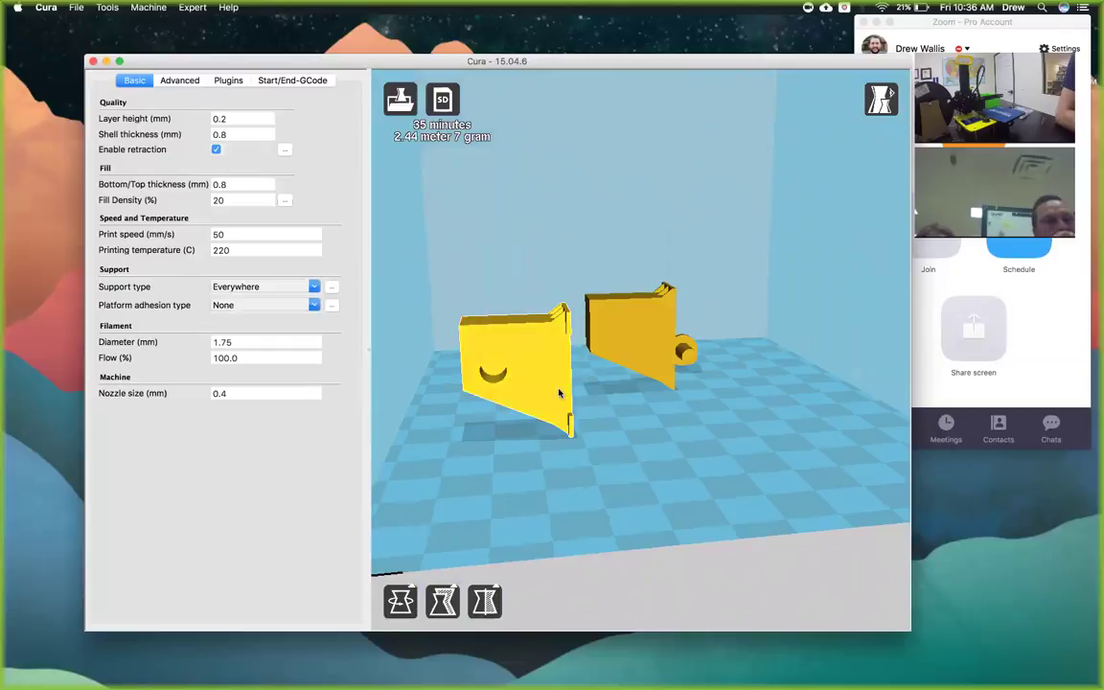
pyautogui.click(880, 102)
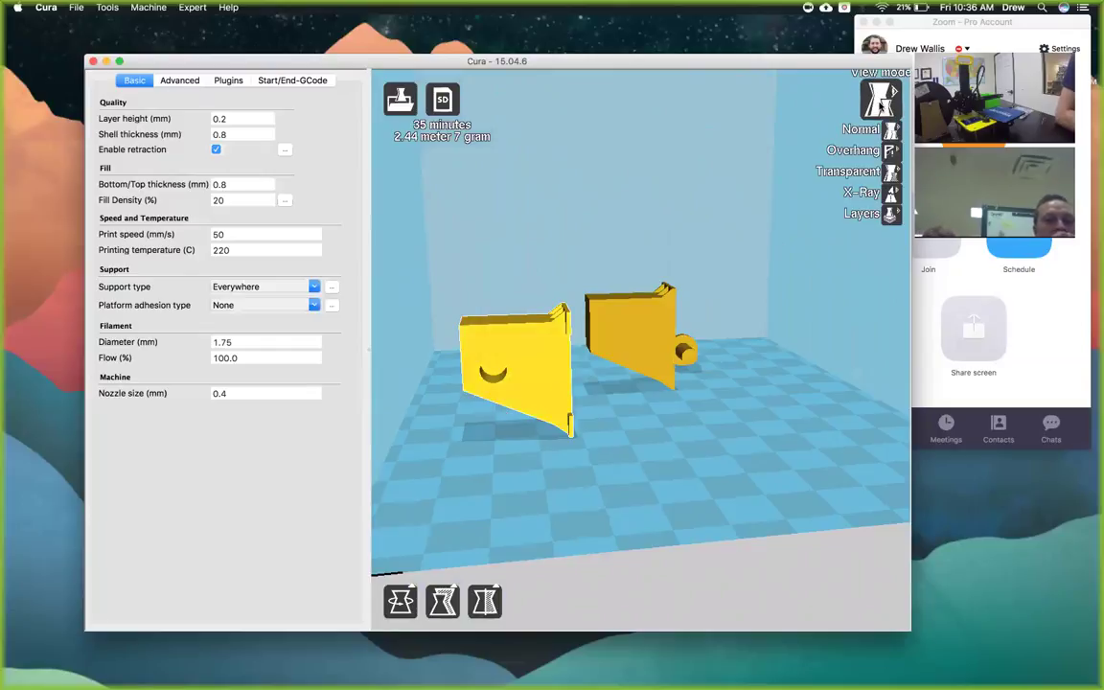
pyautogui.click(889, 215)
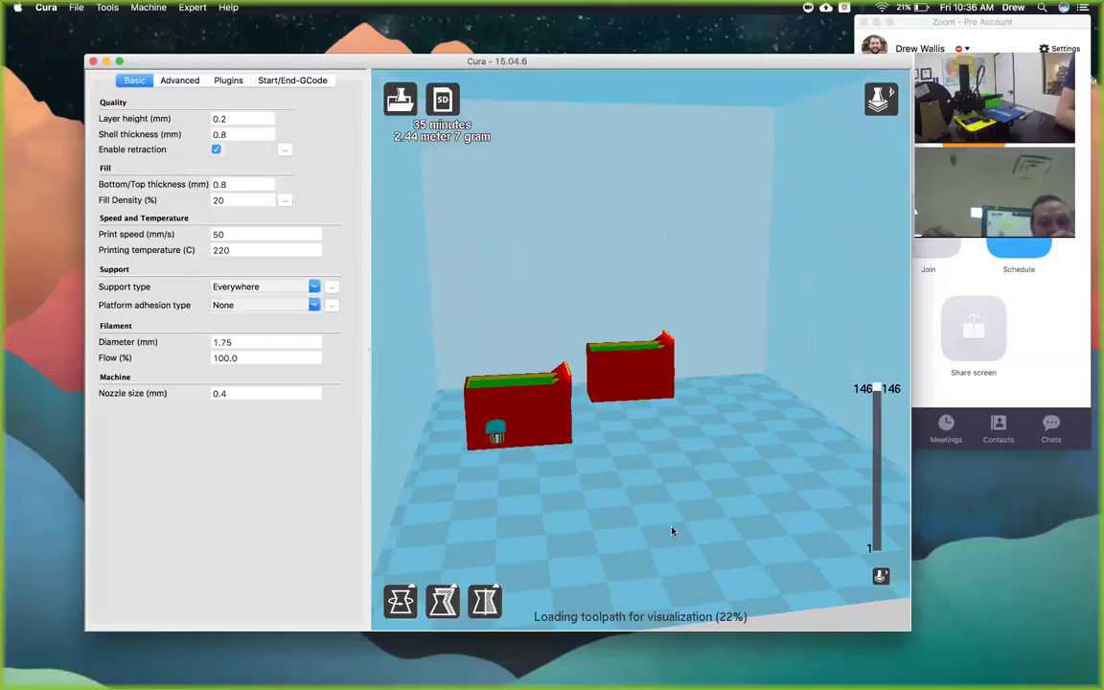
pyautogui.moveTo(671, 527); pyautogui.dragTo(463, 472, button='right')
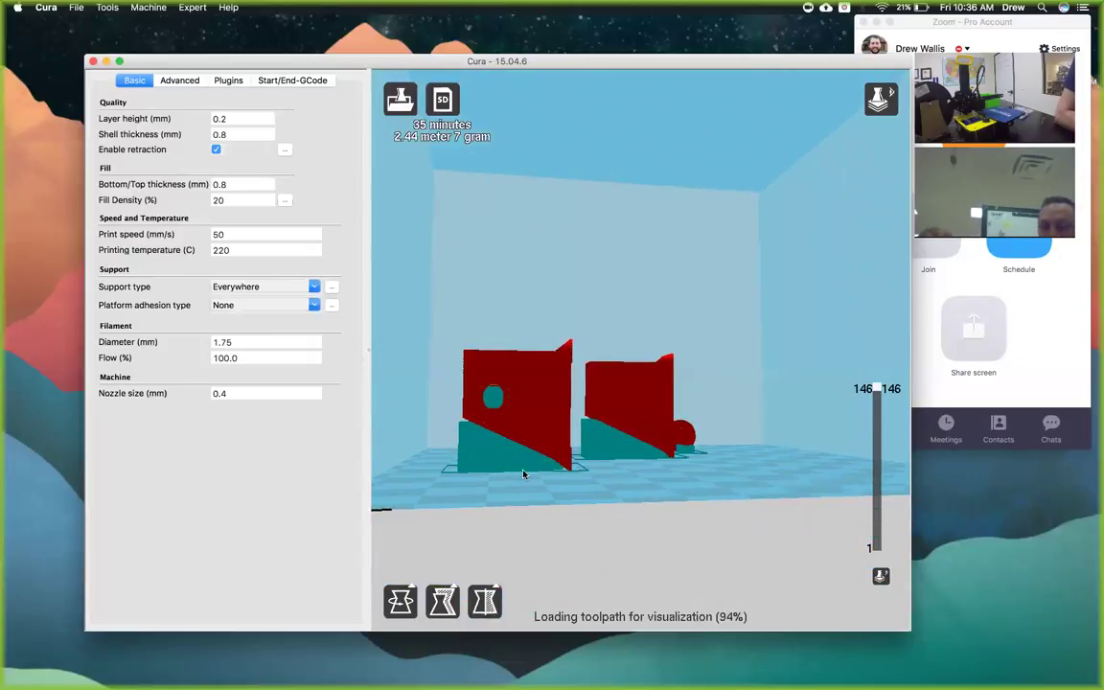
pyautogui.moveTo(523, 473); pyautogui.dragTo(633, 491, button='right')
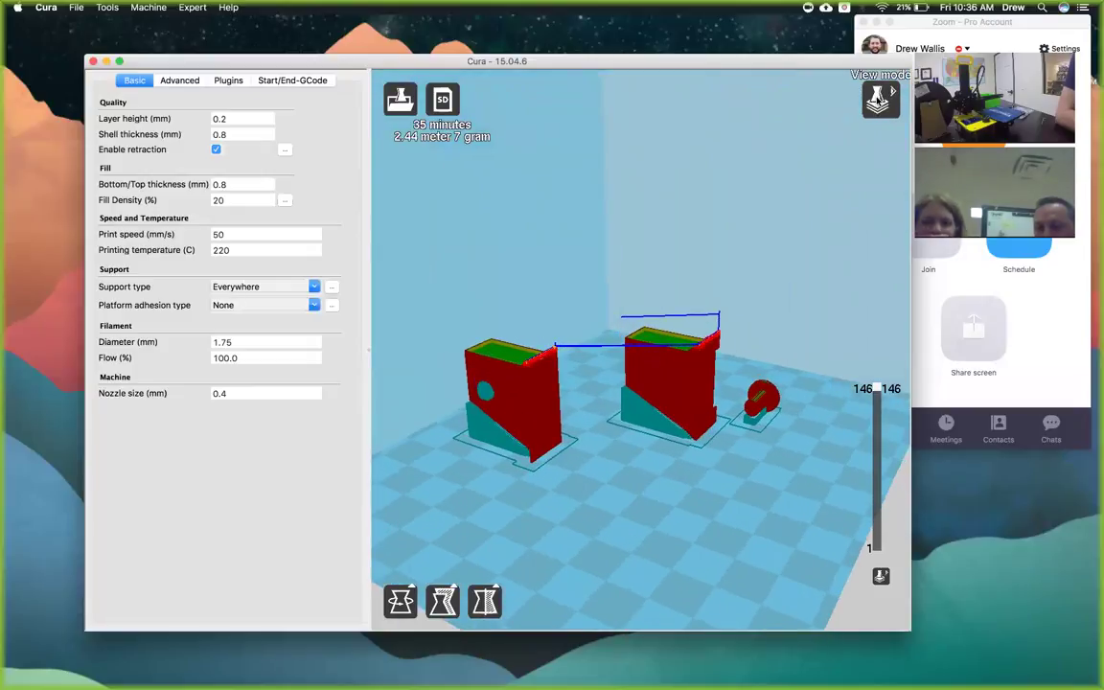
pyautogui.click(879, 99)
pyautogui.click(857, 203)
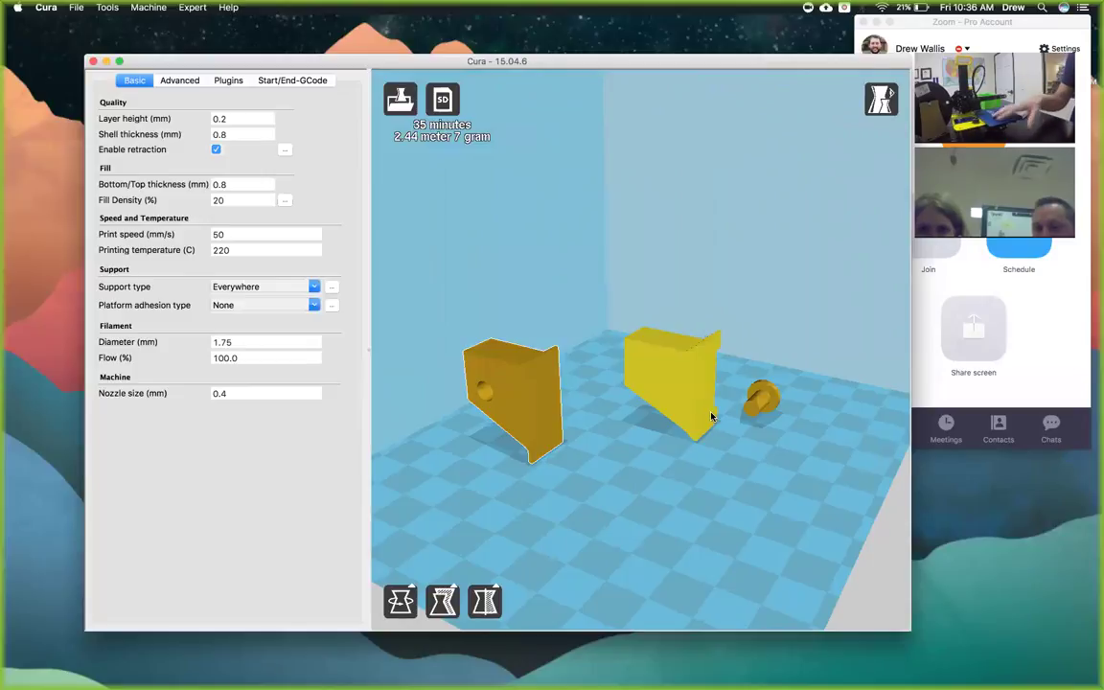
# Rotate the left hinge part and the wedge-shaped part so each rests on its base.
pyautogui.click(517, 425)
pyautogui.click(401, 600)
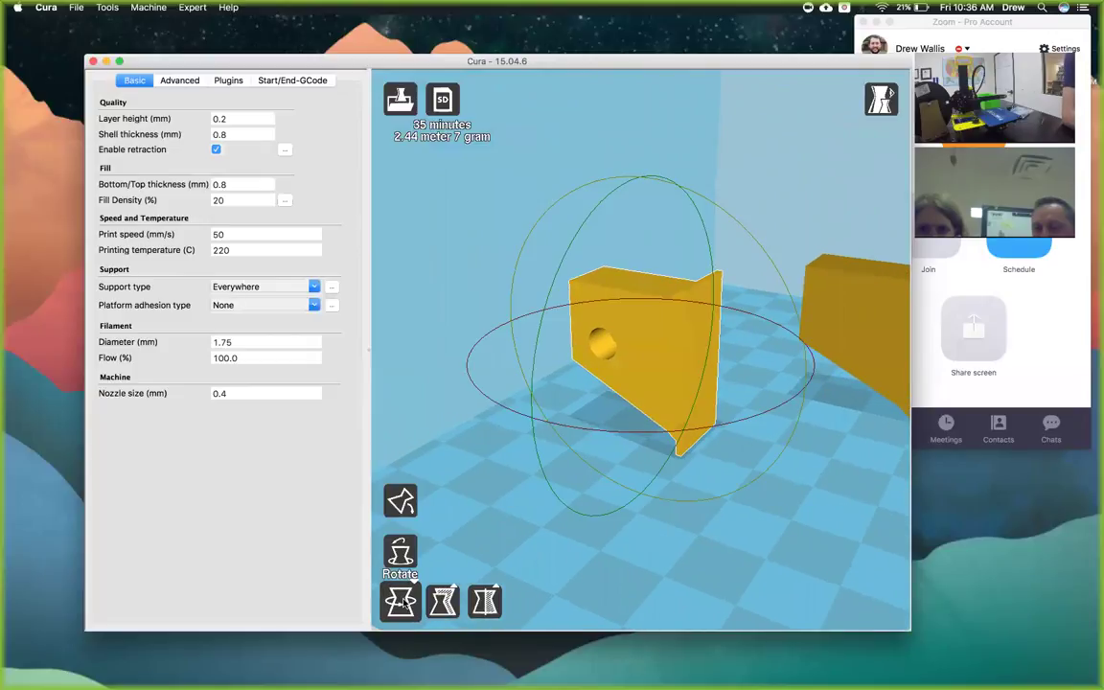
pyautogui.moveTo(722, 229); pyautogui.dragTo(801, 484)
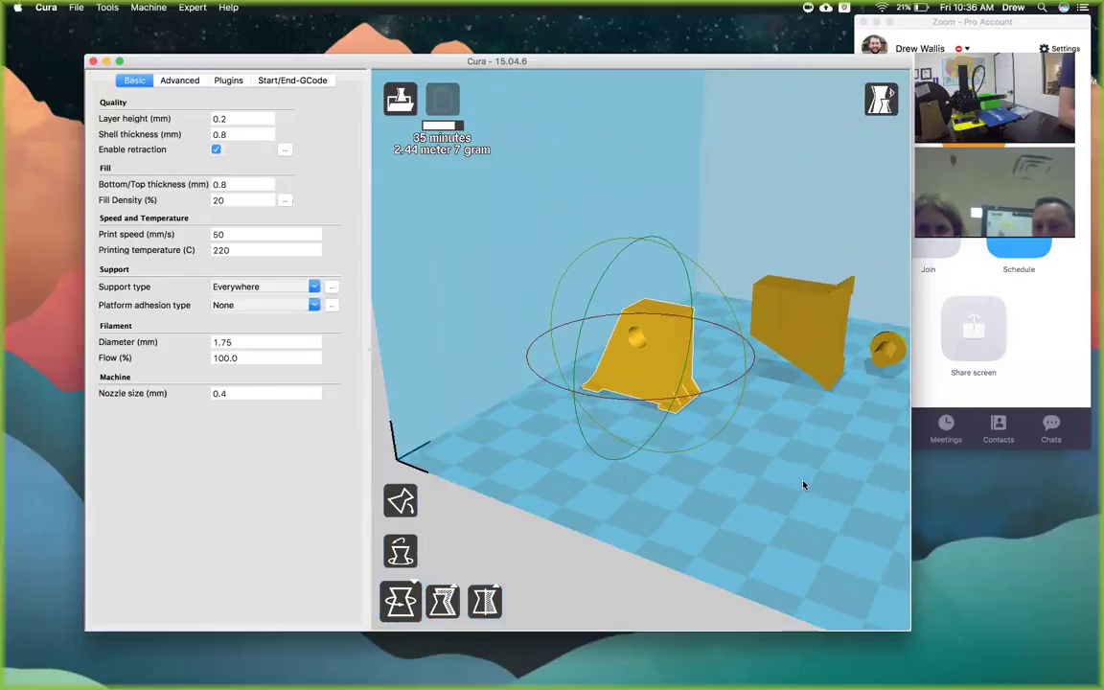
pyautogui.click(721, 295)
pyautogui.moveTo(714, 184); pyautogui.dragTo(795, 458)
# Rotate the pin so it stands upright on its flange.
pyautogui.click(786, 382)
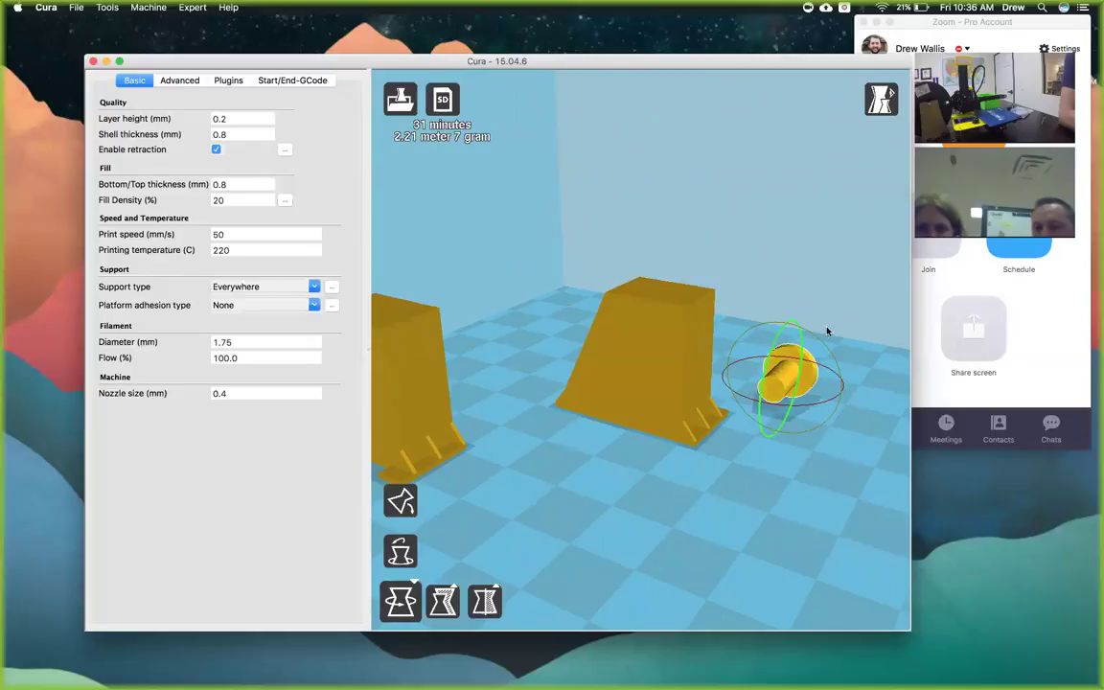
pyautogui.moveTo(828, 323); pyautogui.dragTo(751, 382, button='right')
pyautogui.moveTo(752, 384); pyautogui.dragTo(808, 508)
pyautogui.scroll(5, 756, 543)
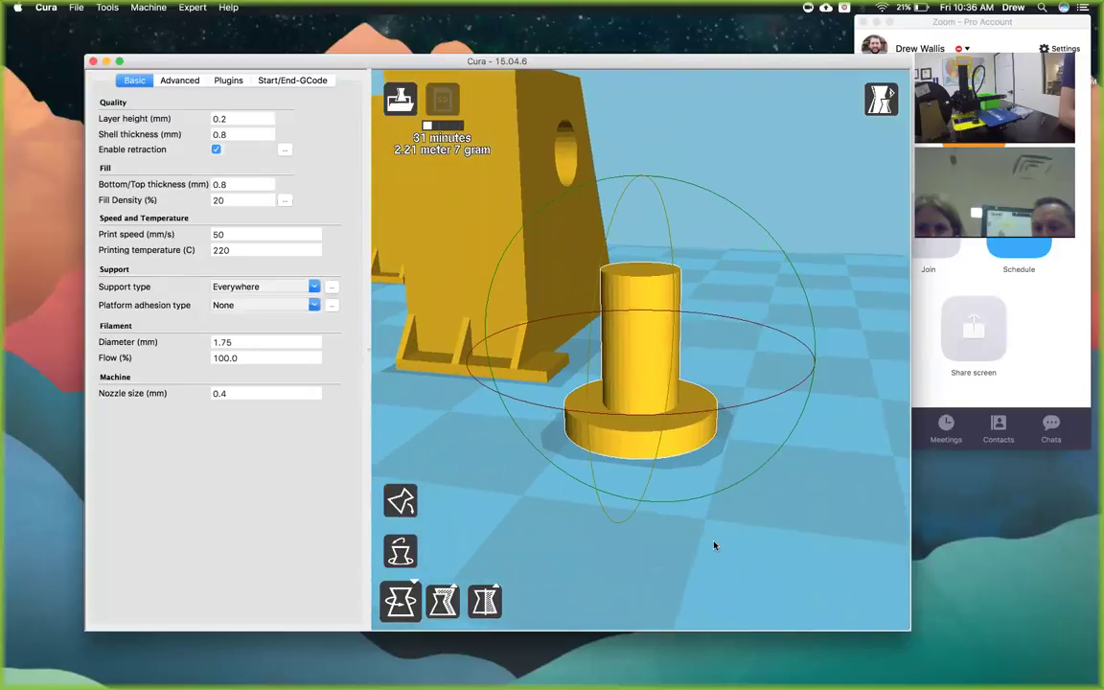
pyautogui.scroll(-3, 714, 545)
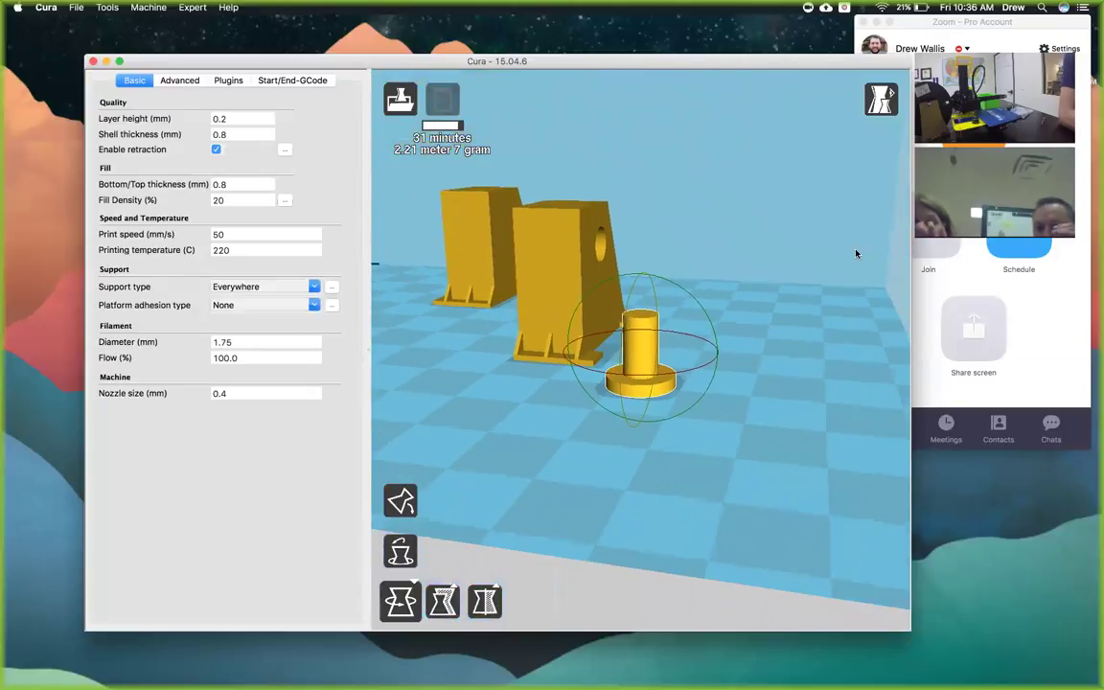
pyautogui.click(877, 101)
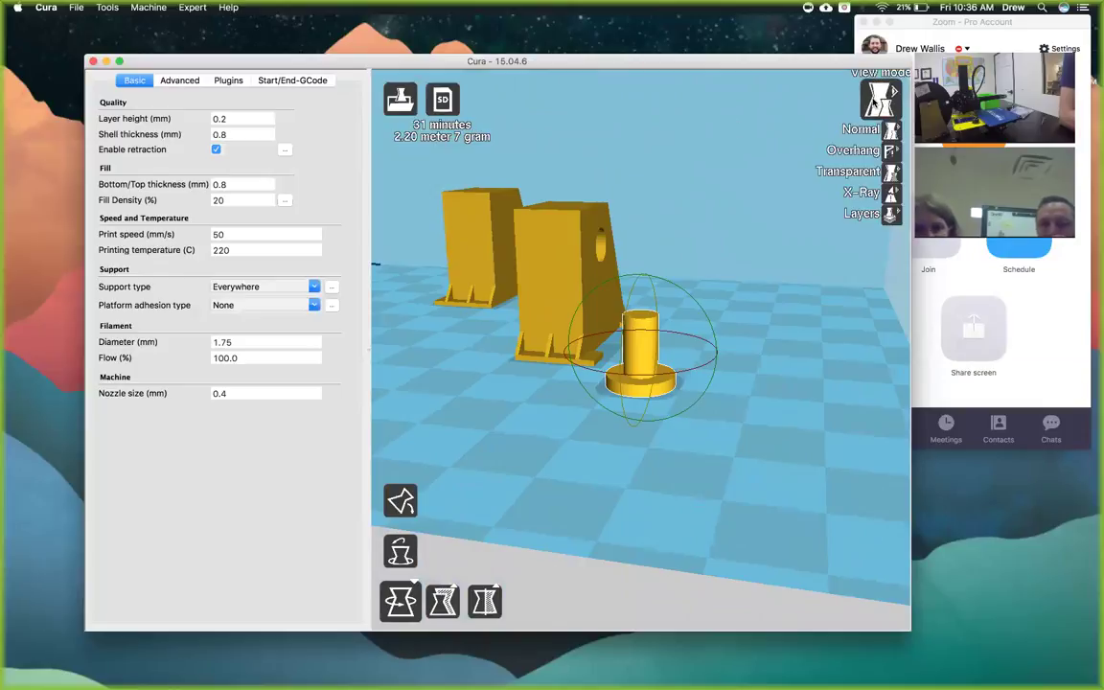
pyautogui.click(862, 212)
pyautogui.moveTo(544, 461); pyautogui.dragTo(494, 456, button='right')
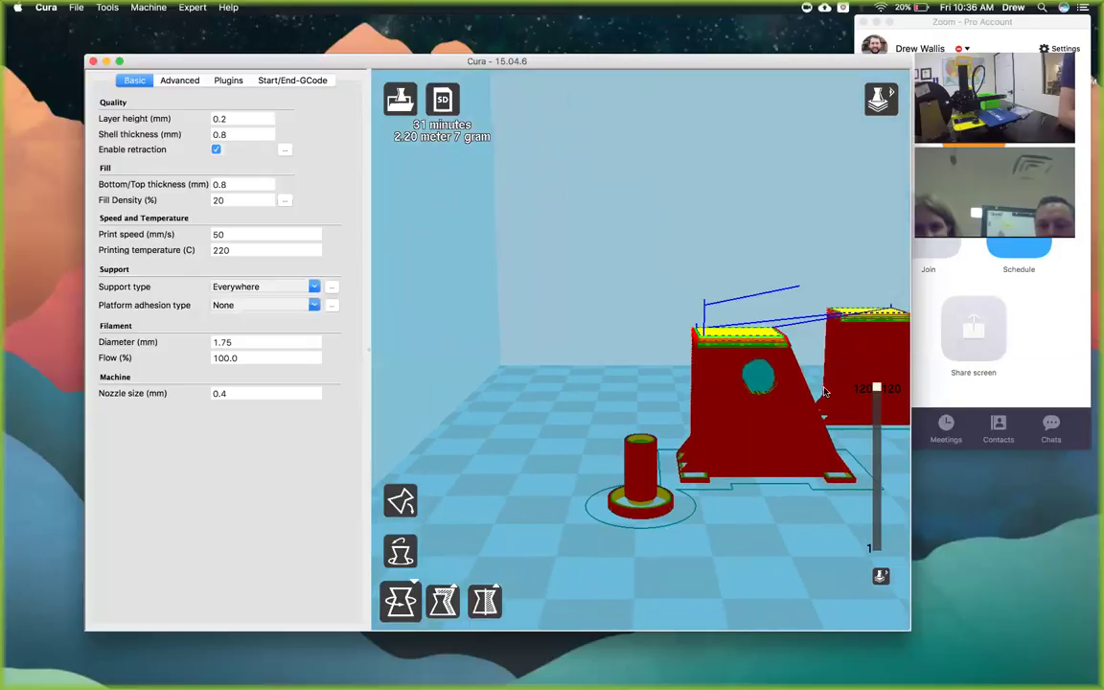
pyautogui.moveTo(876, 388); pyautogui.dragTo(872, 426)
pyautogui.moveTo(695, 239); pyautogui.dragTo(715, 254, button='right')
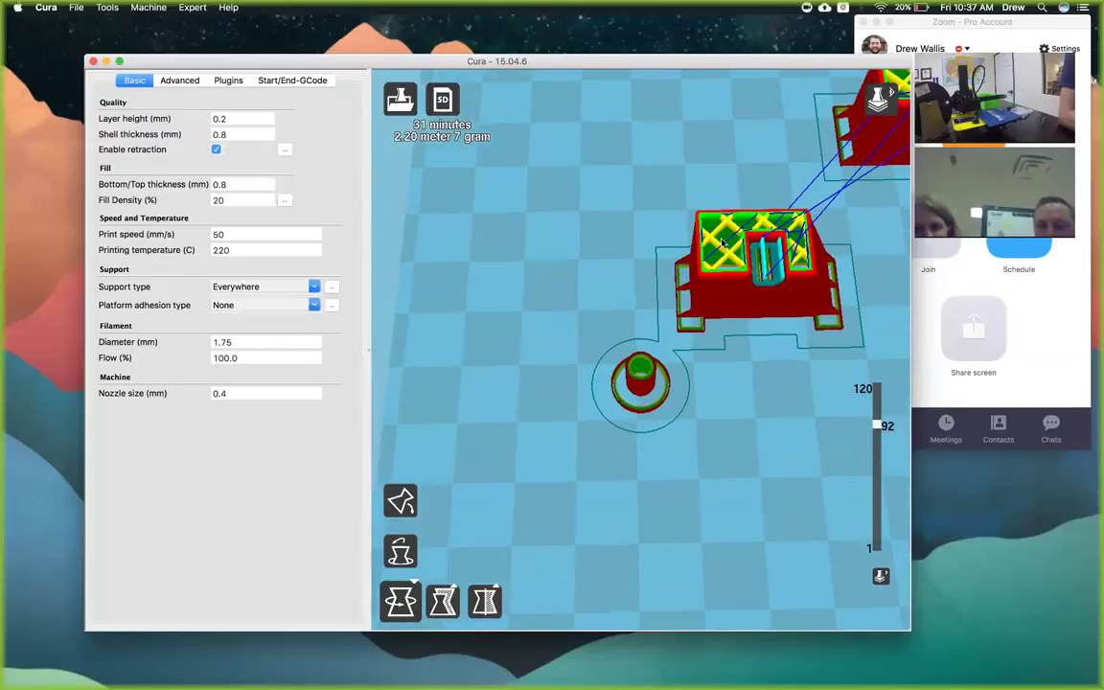
pyautogui.click(225, 199)
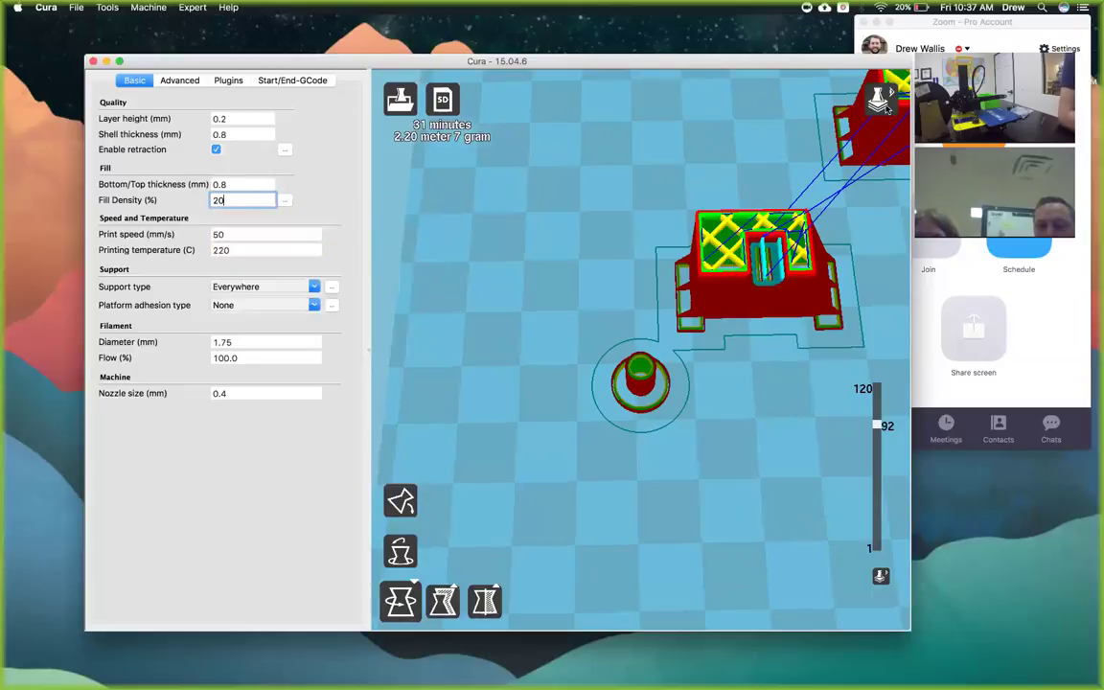
pyautogui.click(886, 107)
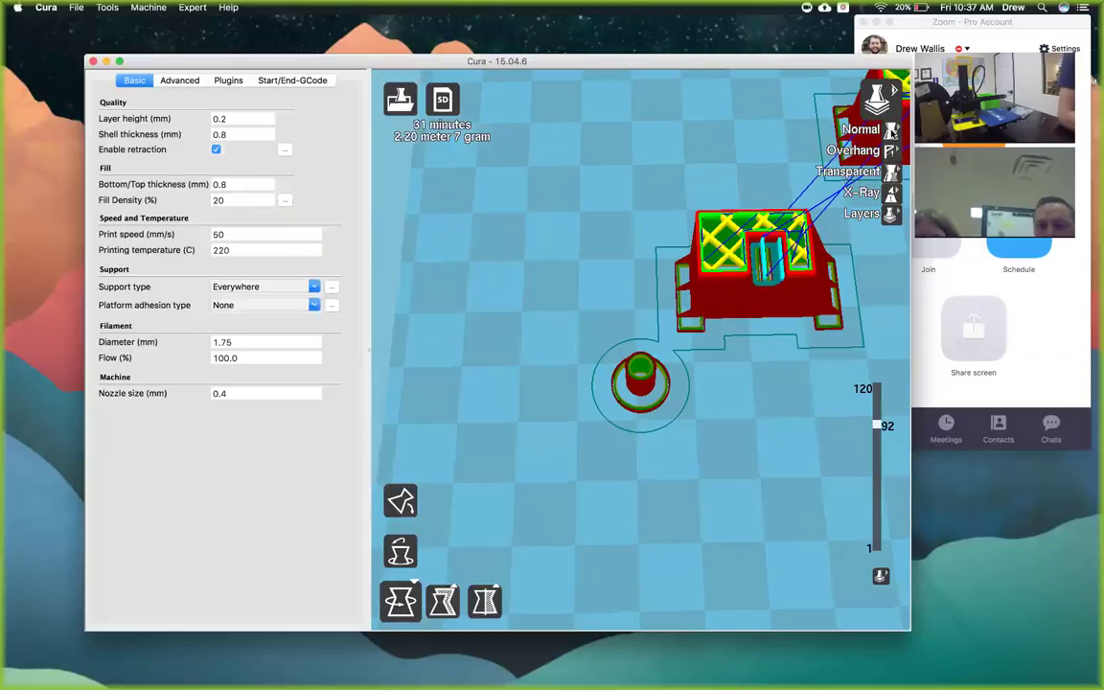
pyautogui.click(859, 128)
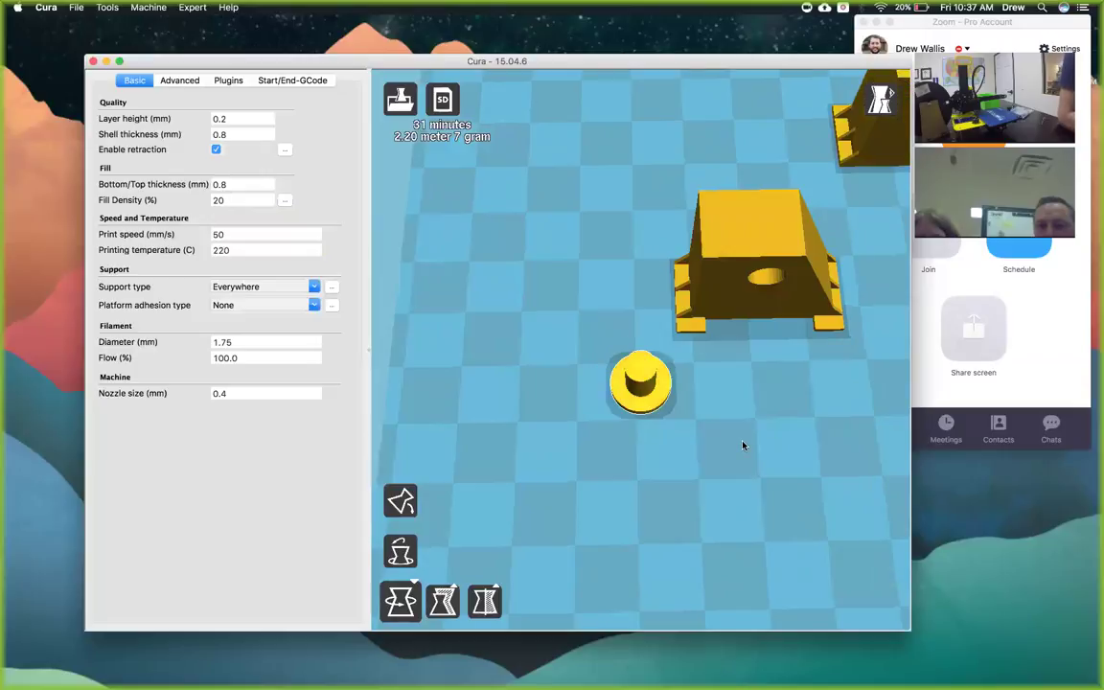
pyautogui.moveTo(743, 446); pyautogui.dragTo(740, 426, button='right')
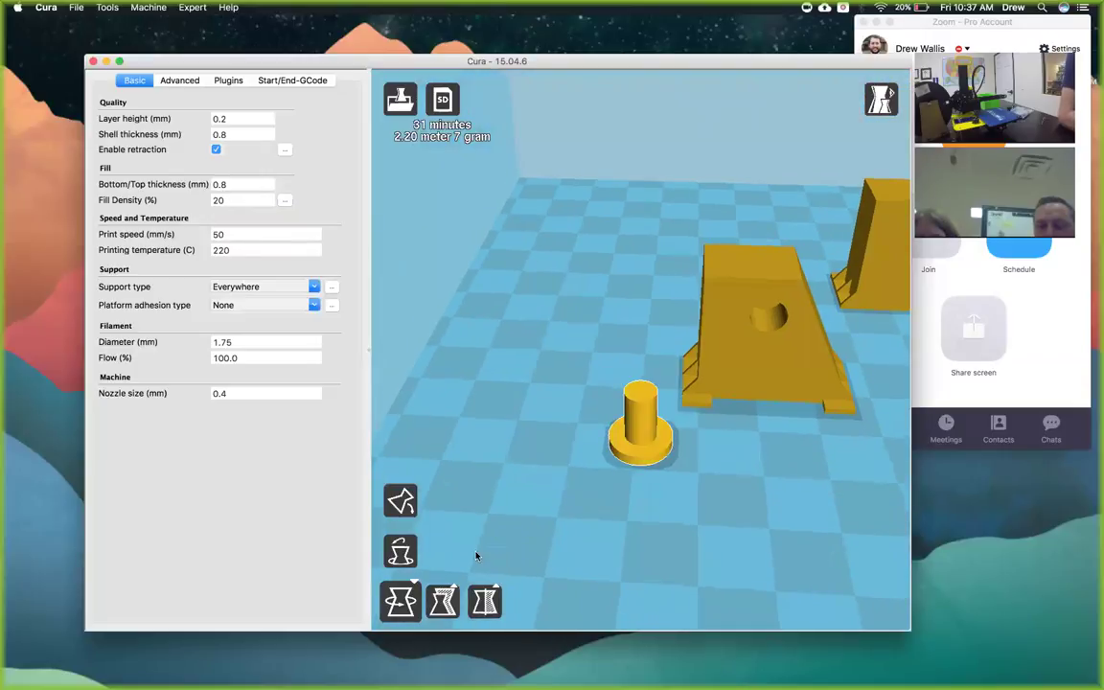
# Scale the pin uniformly to 2× its size, about 20.3 mm wide.
pyautogui.click(441, 600)
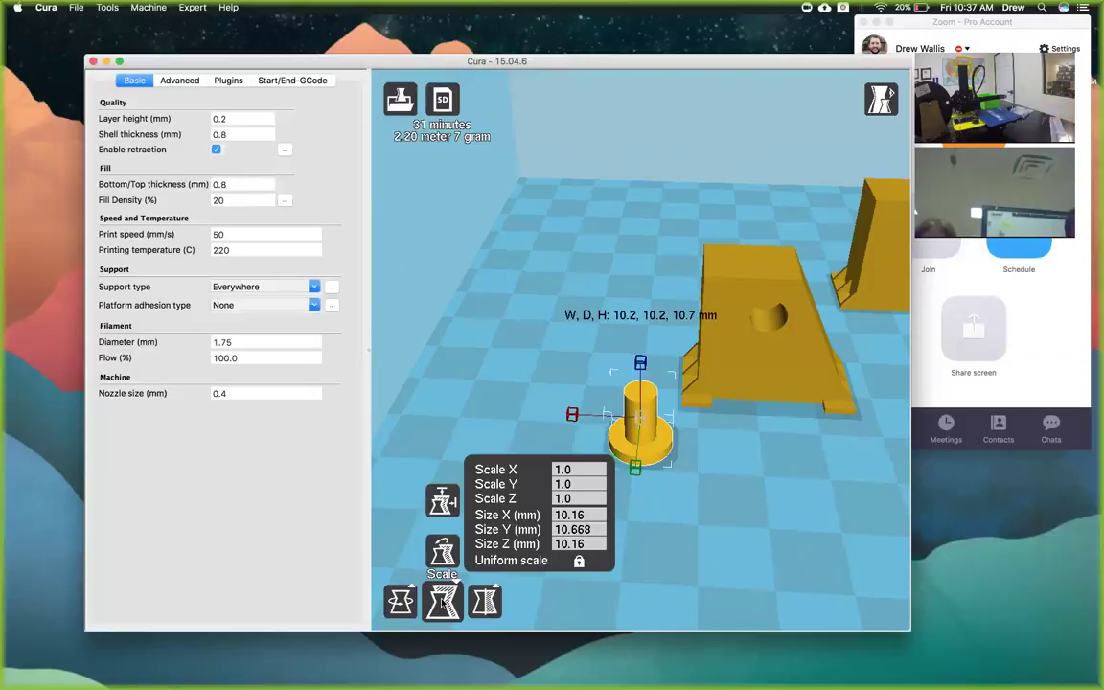
pyautogui.moveTo(572, 412); pyautogui.dragTo(517, 410)
pyautogui.scroll(3, 556, 470)
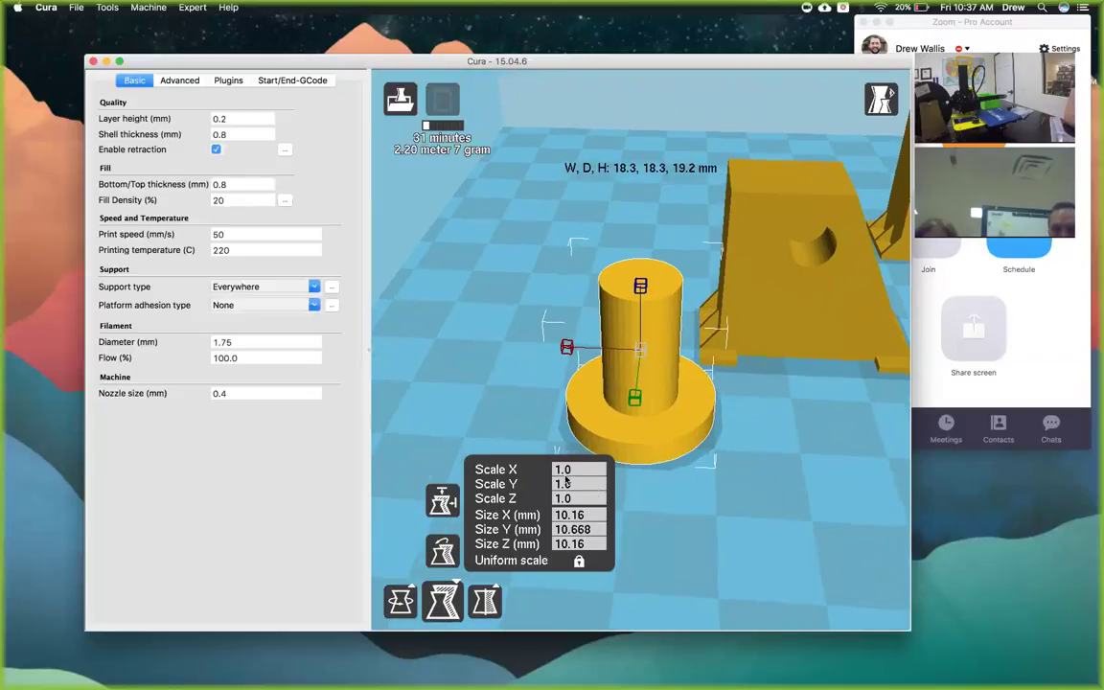
pyautogui.moveTo(632, 397); pyautogui.dragTo(589, 470)
pyautogui.click(582, 470)
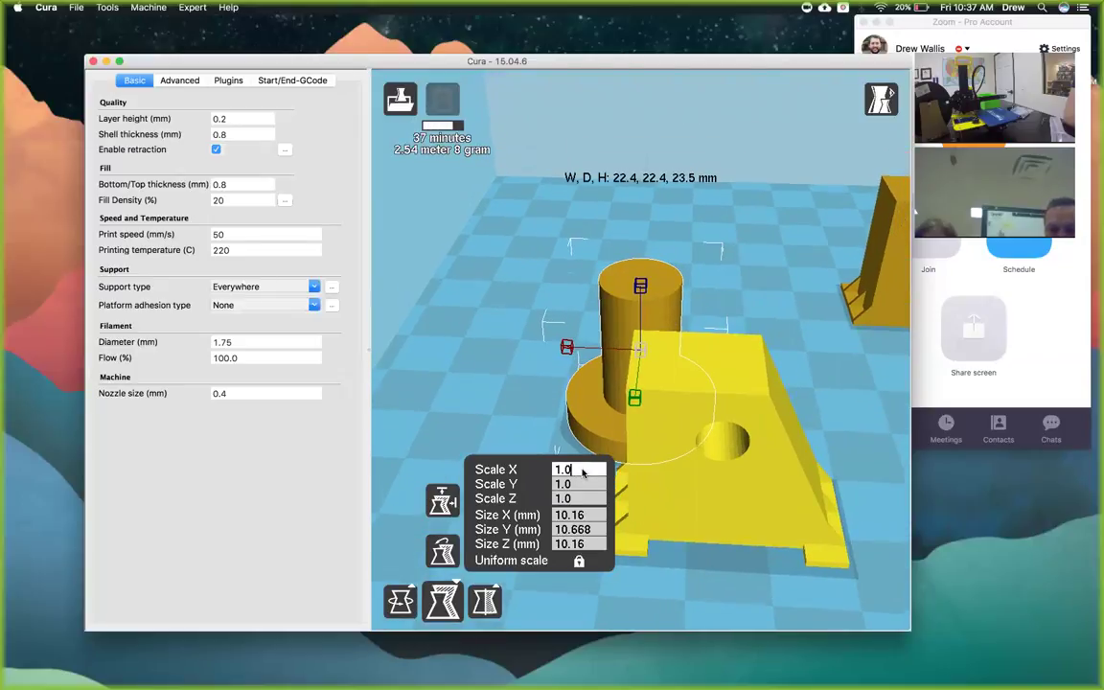
pyautogui.press('BackSpace')
pyautogui.press('BackSpace')
pyautogui.press('BackSpace')
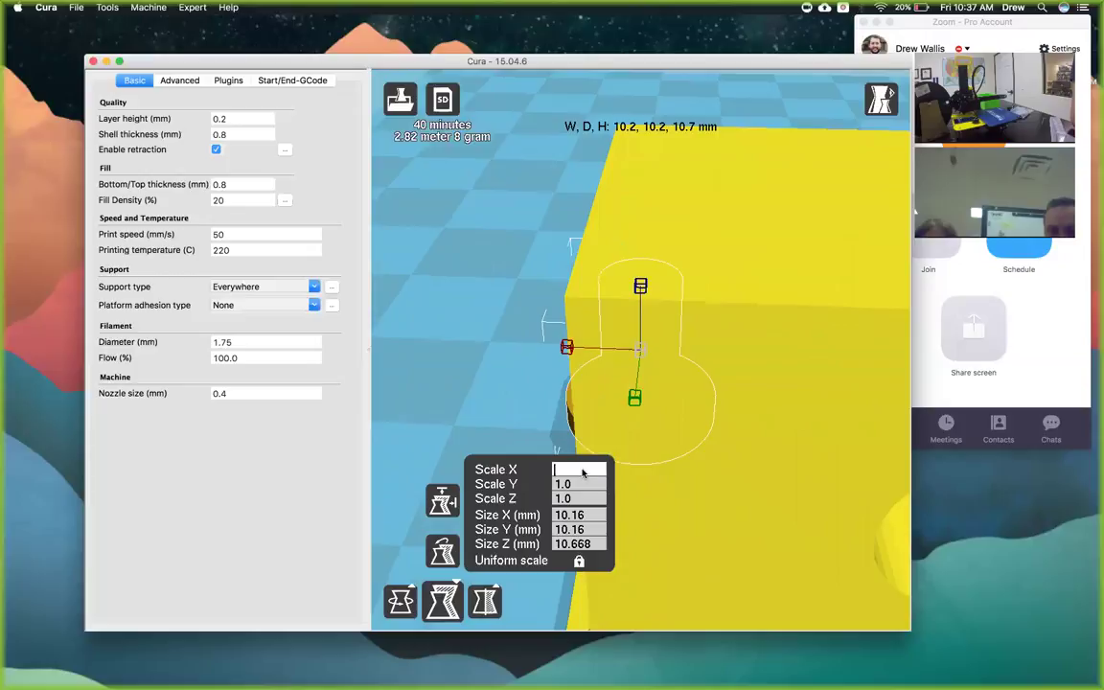
pyautogui.write('0.5')
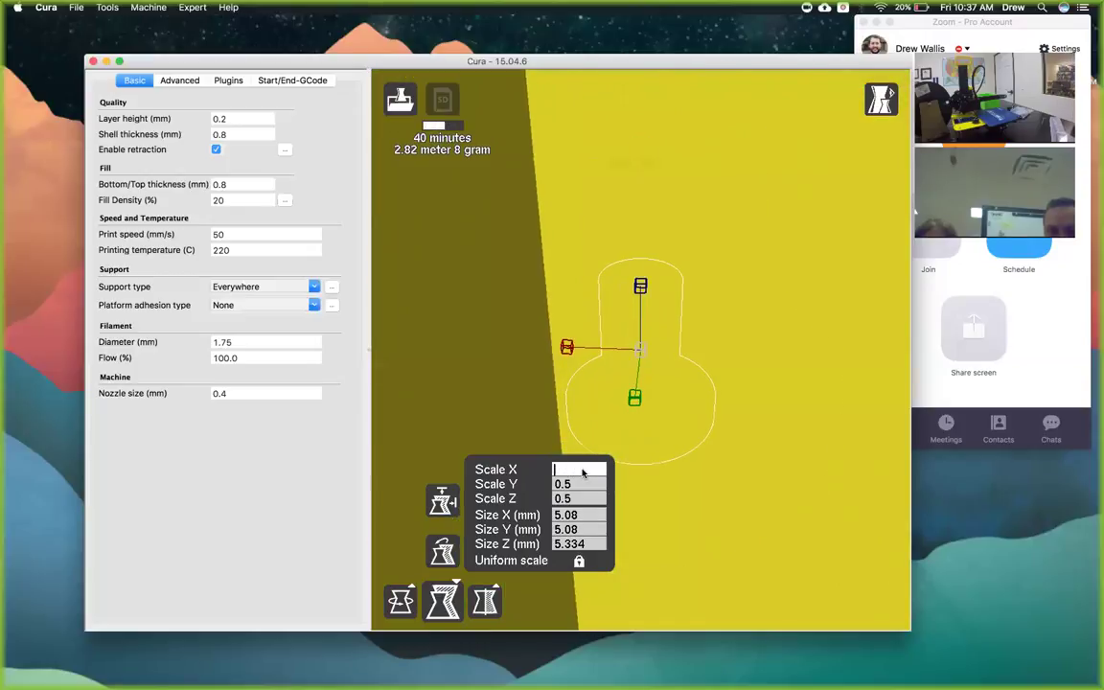
pyautogui.write('2')
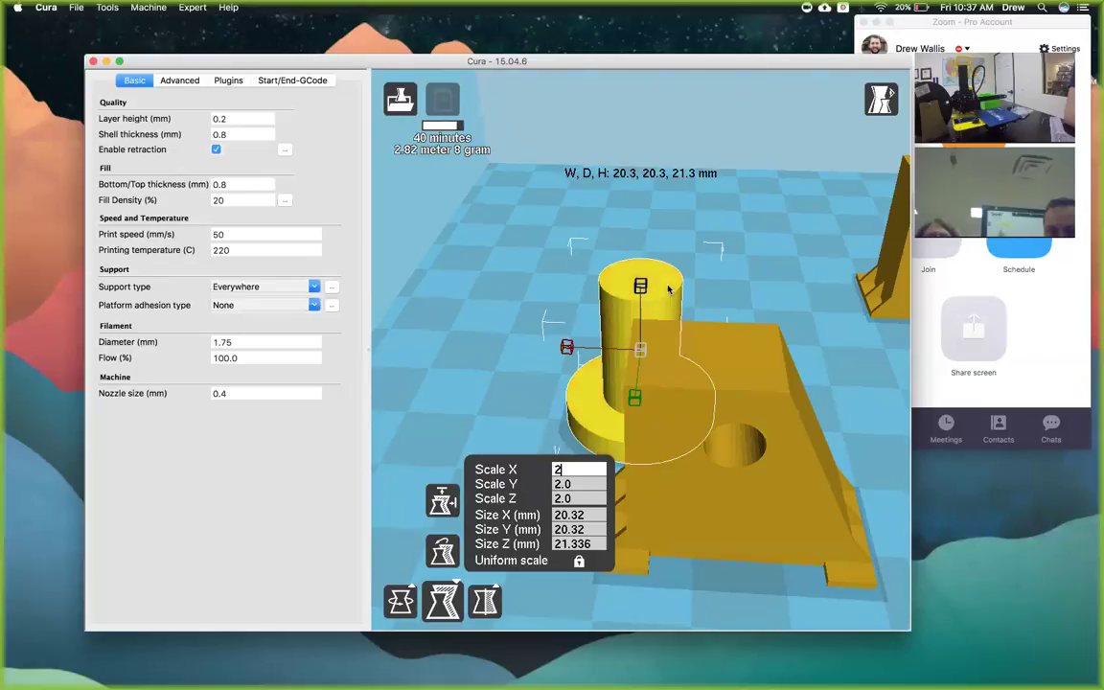
# Move the left hinge part to a new position on the build plate.
pyautogui.moveTo(687, 246); pyautogui.dragTo(704, 289, button='right')
pyautogui.scroll(-5, 704, 288)
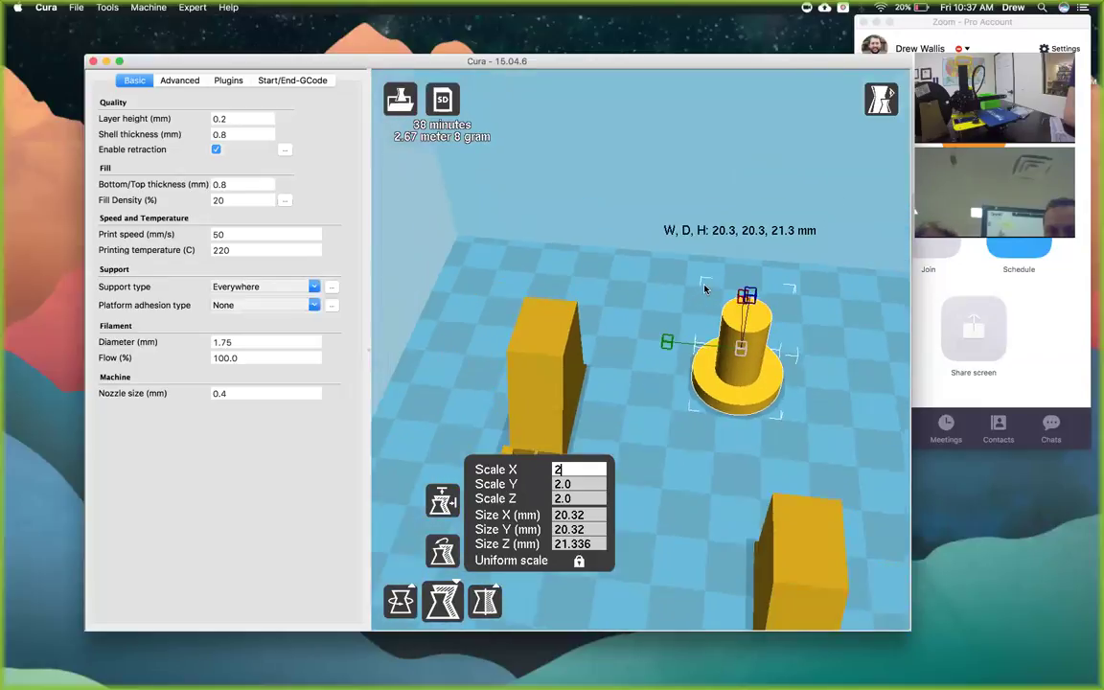
pyautogui.scroll(3, 735, 368)
pyautogui.moveTo(699, 344); pyautogui.dragTo(639, 341, button='right')
pyautogui.moveTo(467, 381); pyautogui.dragTo(527, 328)
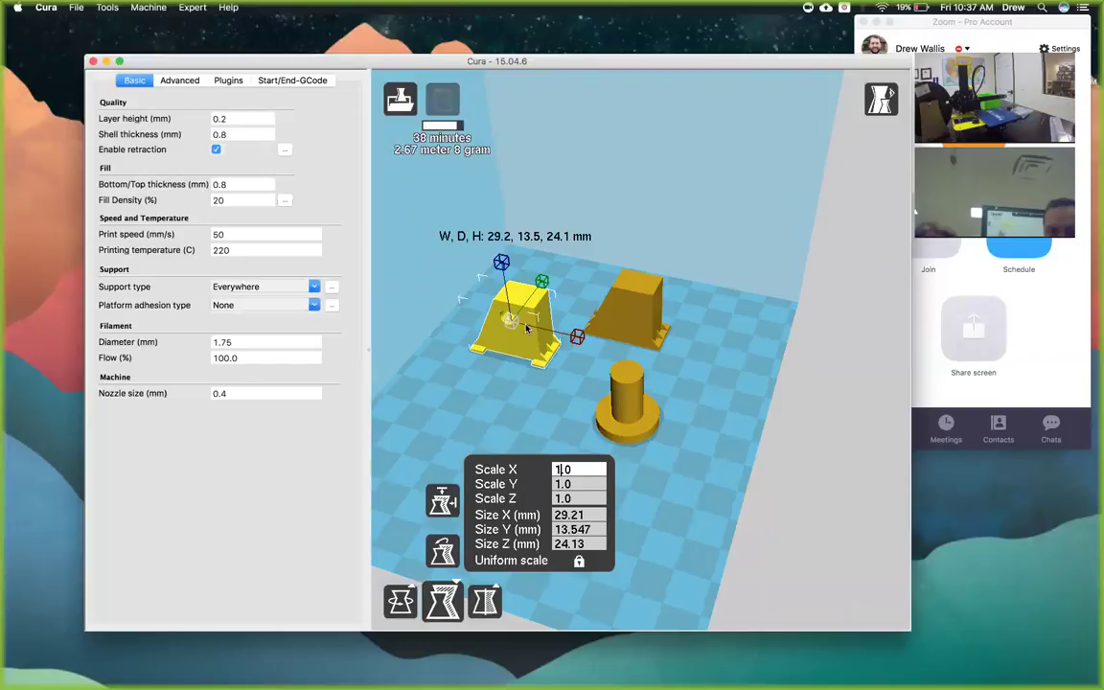
pyautogui.click(641, 391)
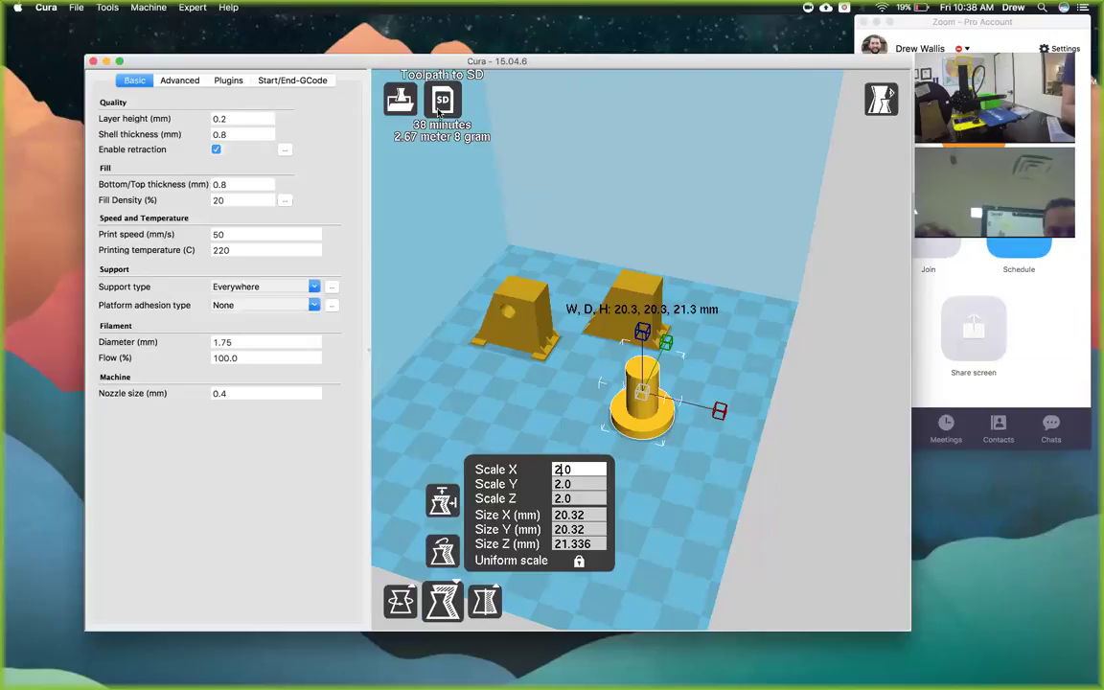
# Save the G-code to the NWA3D card as 'Hinge - Pin', removing SCALED from the name.
pyautogui.rightClick(439, 112)
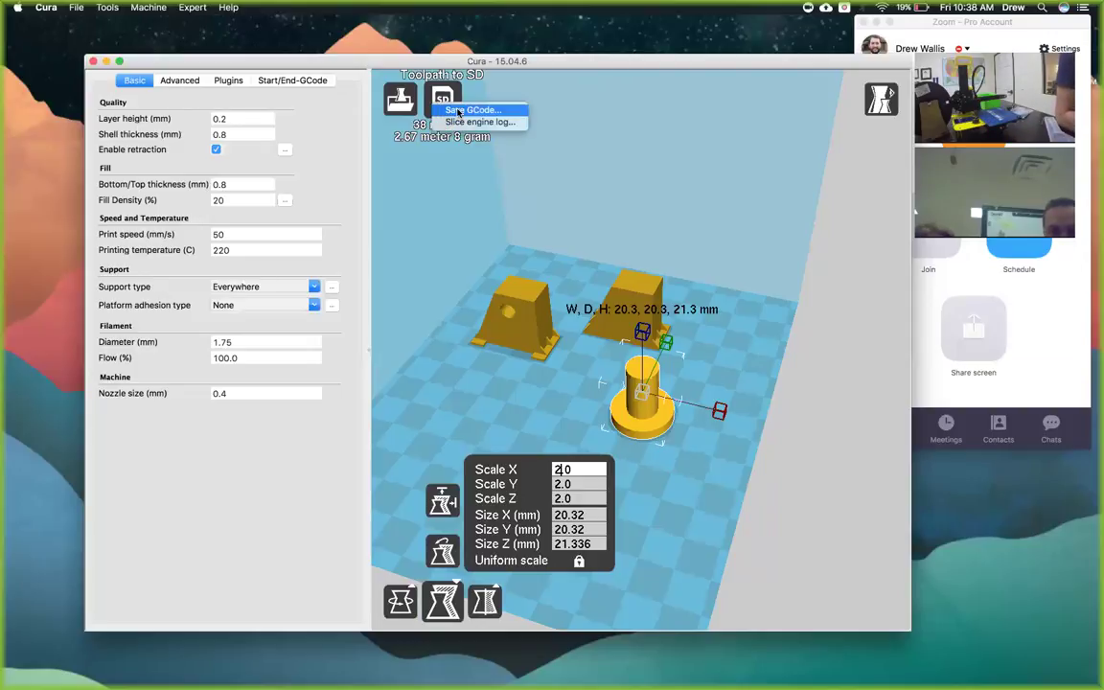
pyautogui.click(457, 111)
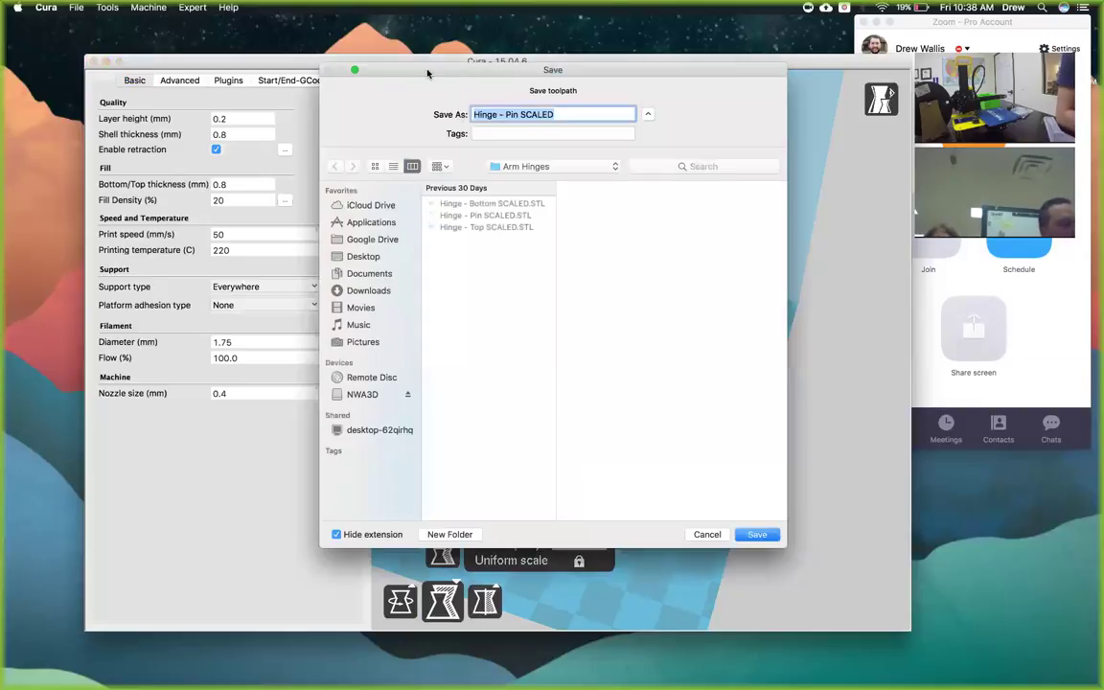
pyautogui.click(364, 395)
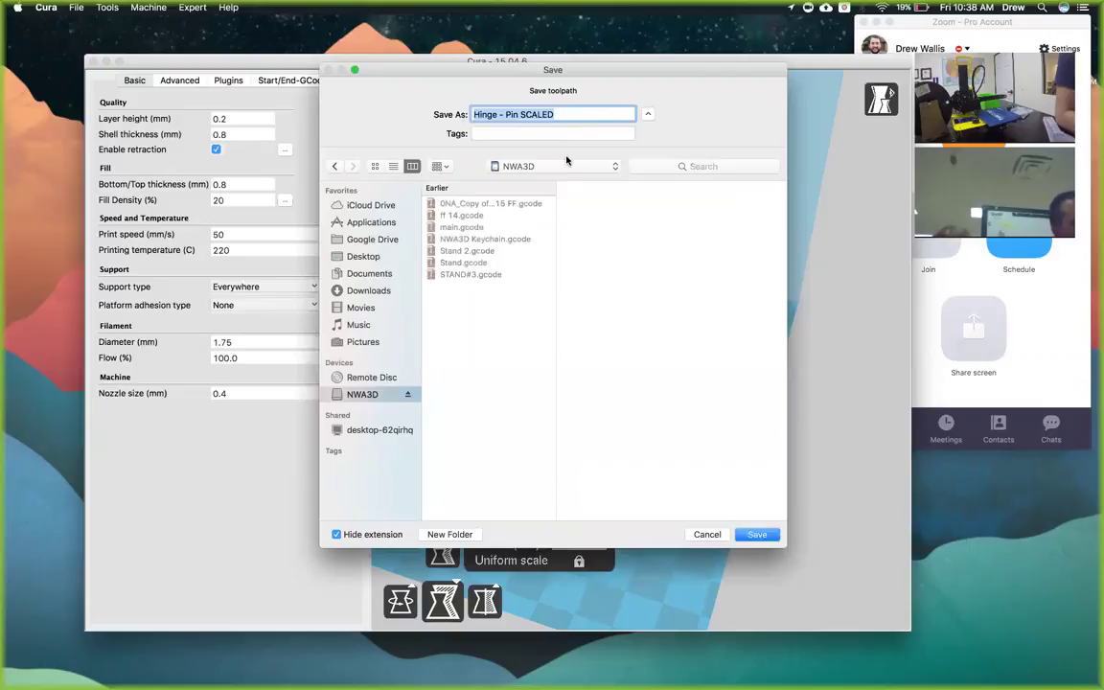
pyautogui.click(563, 115)
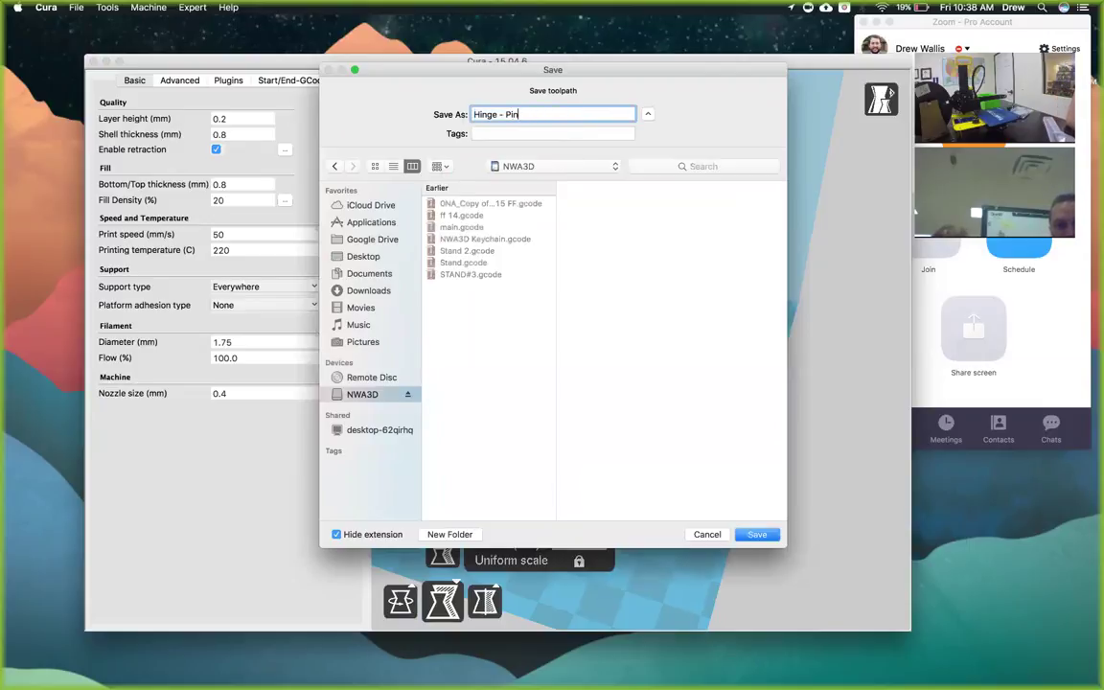
pyautogui.click(750, 535)
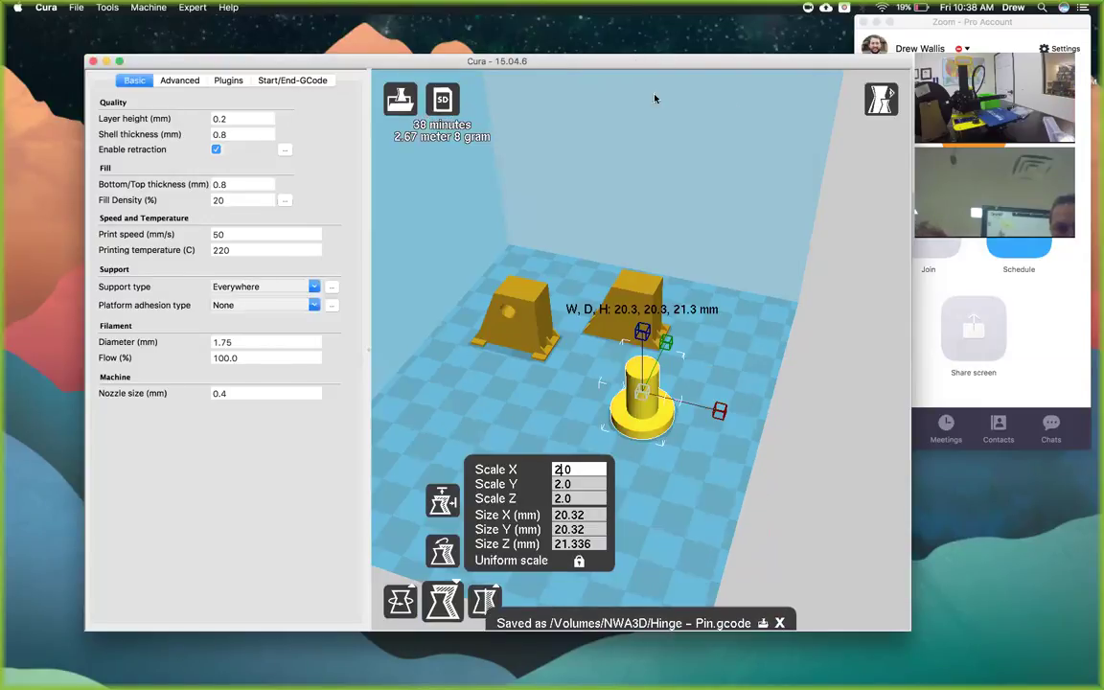
pyautogui.click(779, 623)
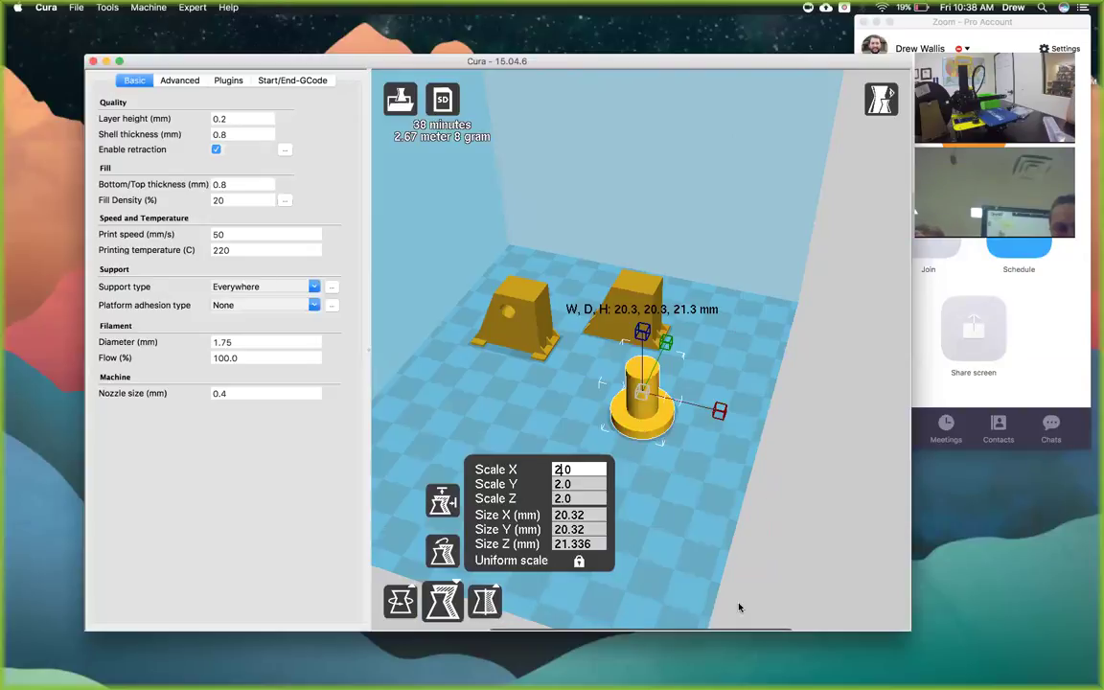